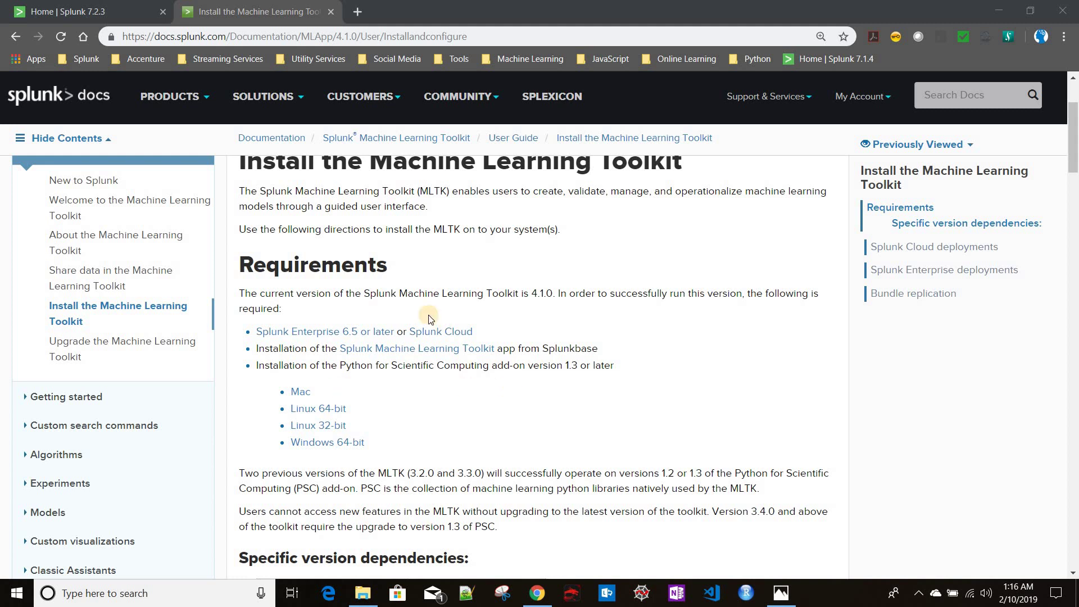
Bring up the link menu for 'Splunk Machine Learning Toolkit' in the Requirements list
scroll(429, 315, "up", 3)
scroll(645, 378, "down", 3)
right_click(414, 353)
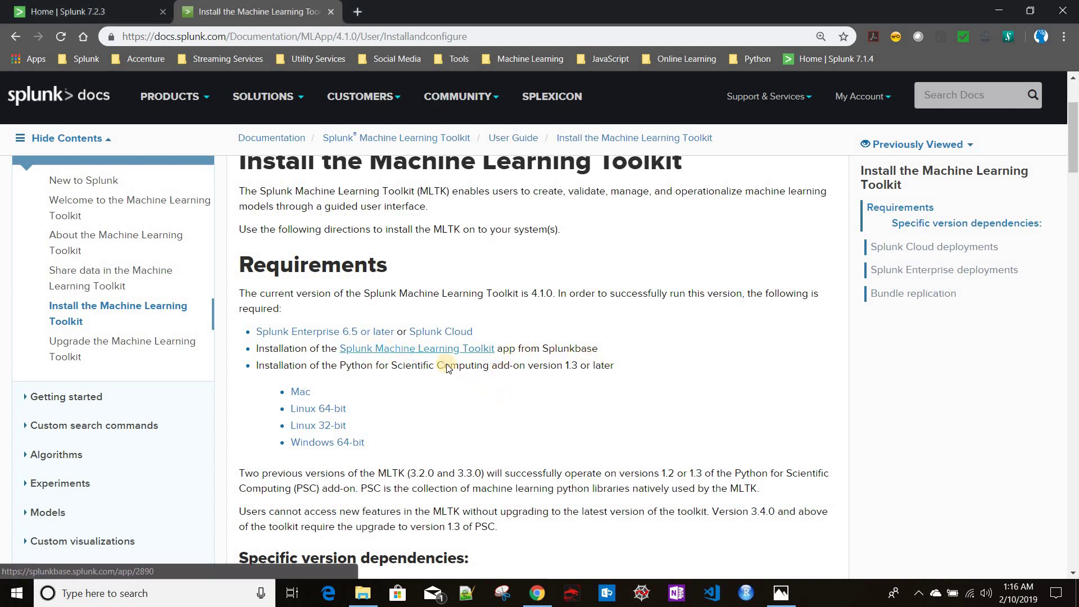
Open the toolkit's Splunkbase page in a new tab, skim its download details, then return to the docs
left_click(447, 363)
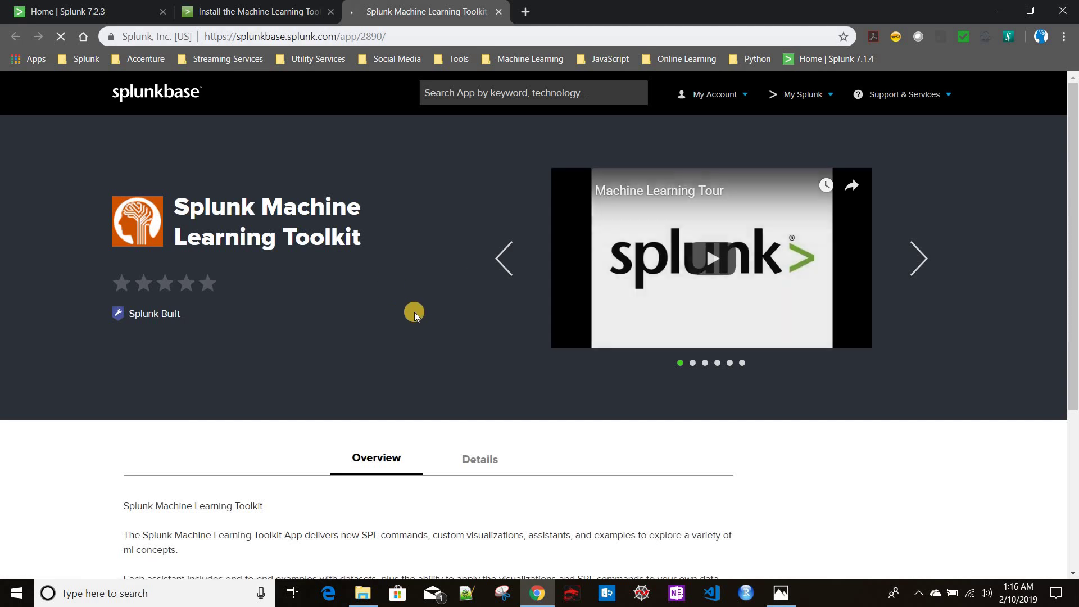
scroll(414, 312, "down", 3)
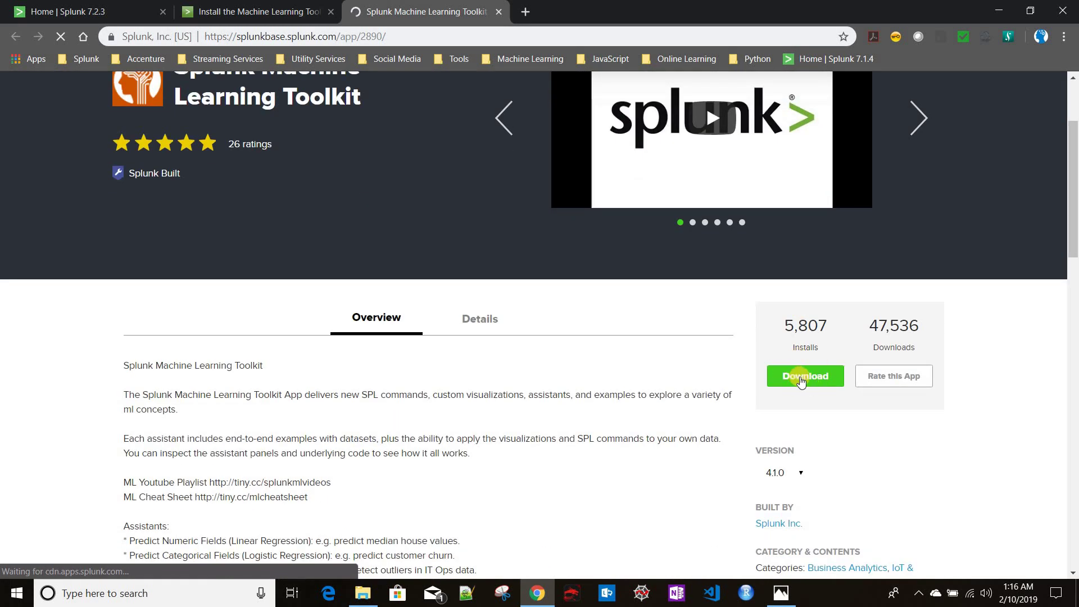
scroll(629, 376, "up", 3)
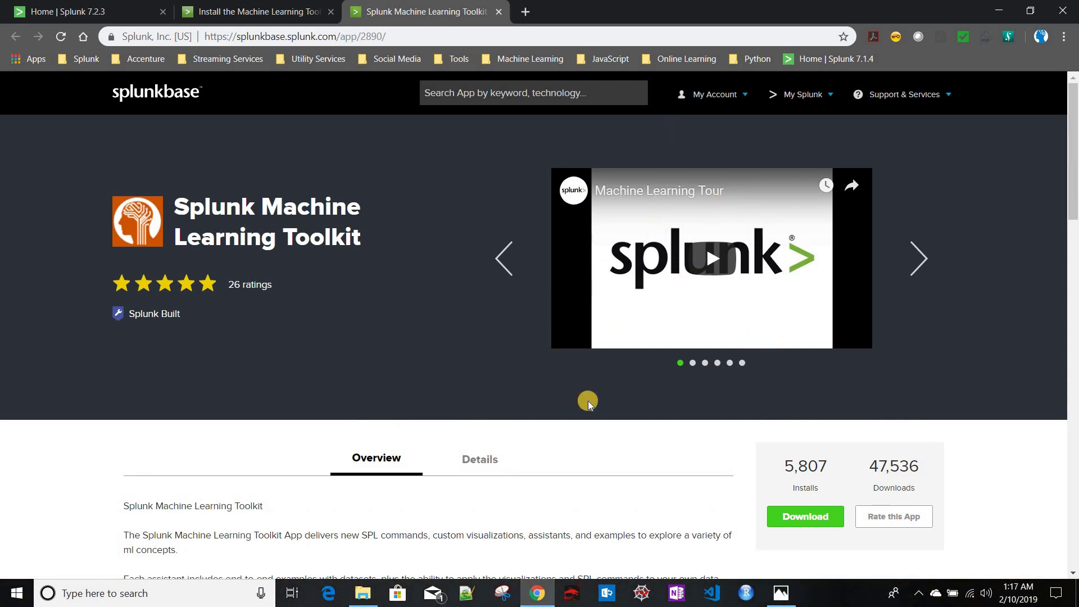
scroll(768, 338, "down", 3)
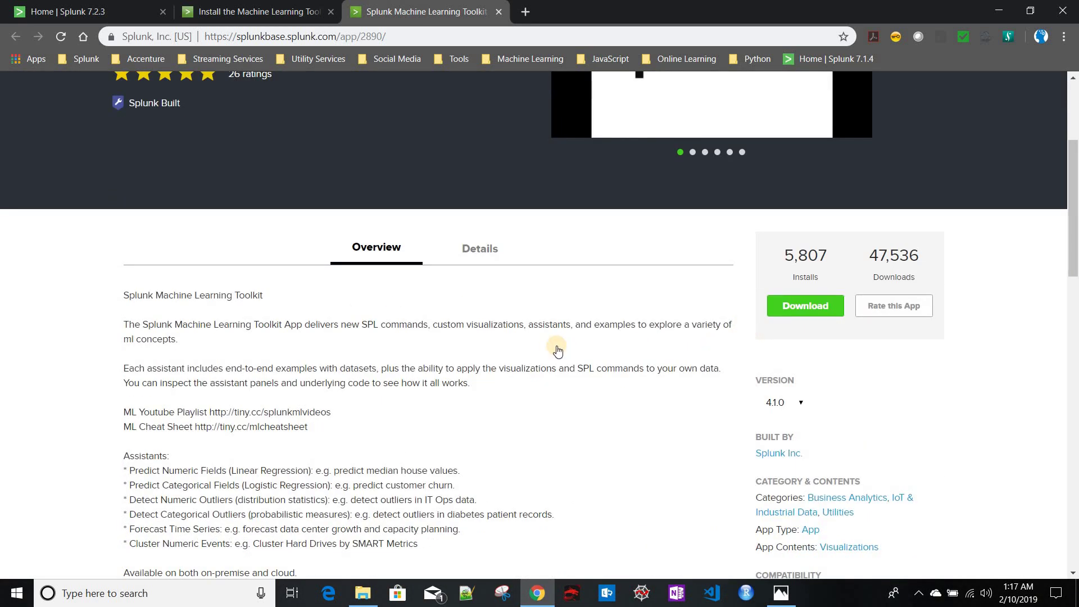
scroll(287, 275, "up", 3)
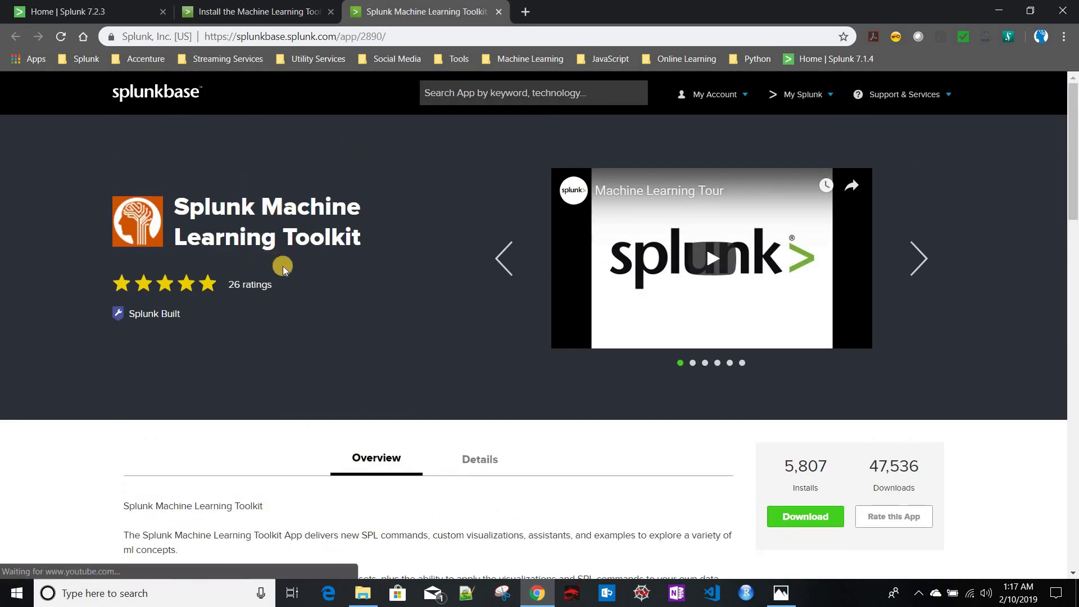
scroll(419, 420, "down", 3)
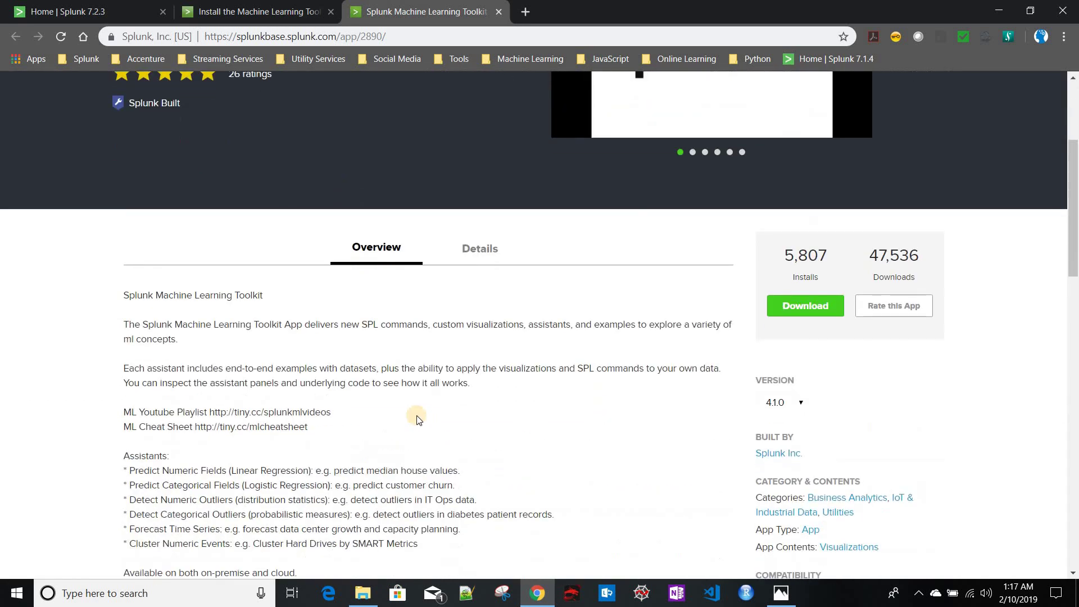
scroll(314, 112, "up", 3)
left_click(230, 12)
Open the 'Windows 64-bit' Python for Scientific Computing link in a new tab
scroll(435, 359, "down", 1)
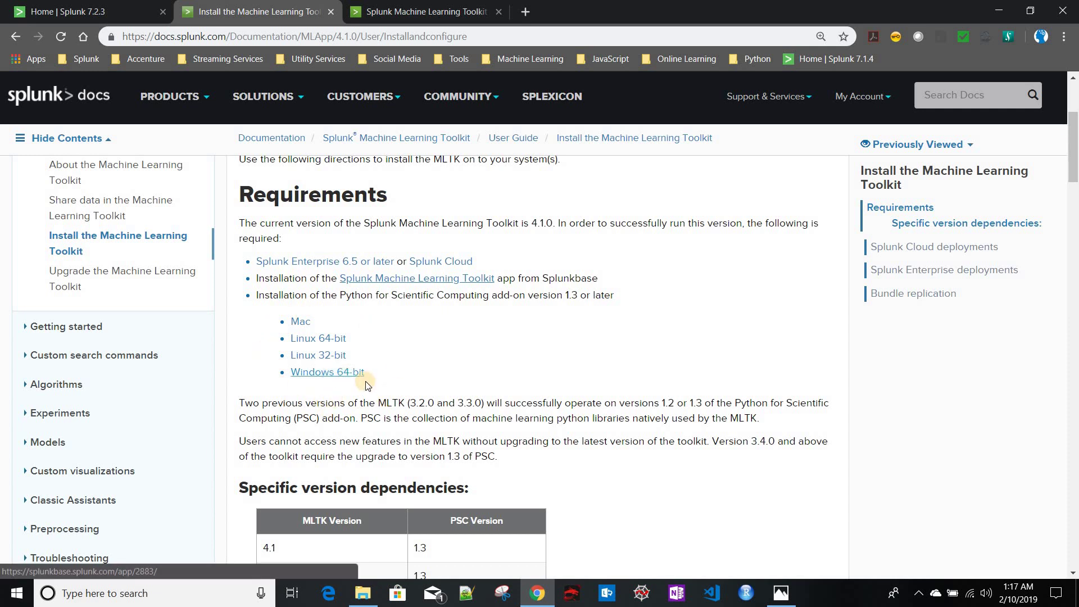
right_click(332, 378)
left_click(393, 386)
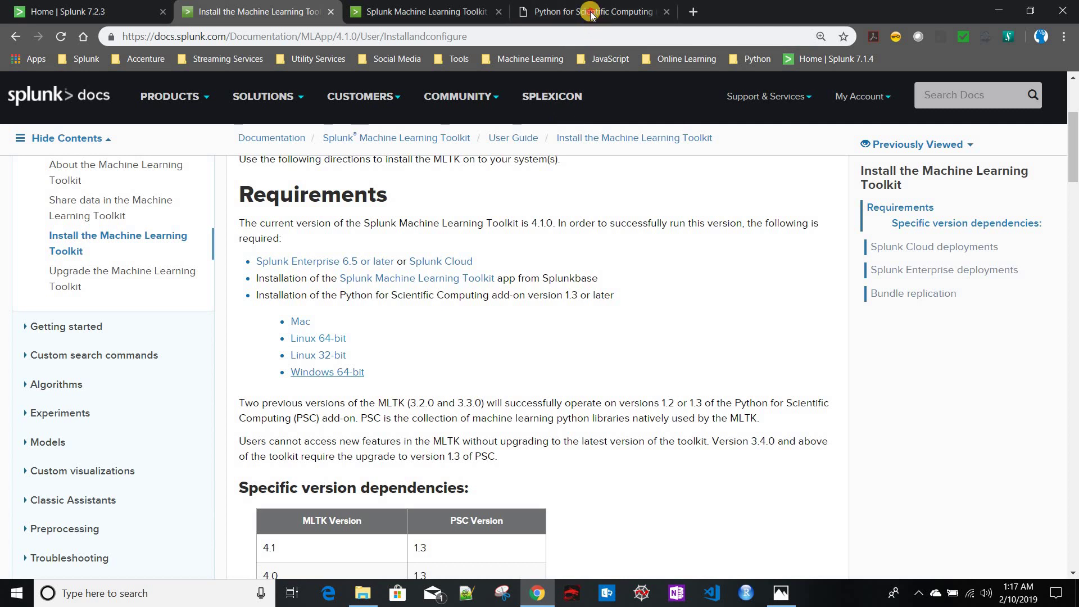
Review the Python for Scientific Computing (Windows 64-bit) 1.3 overview and release notes
left_click(594, 21)
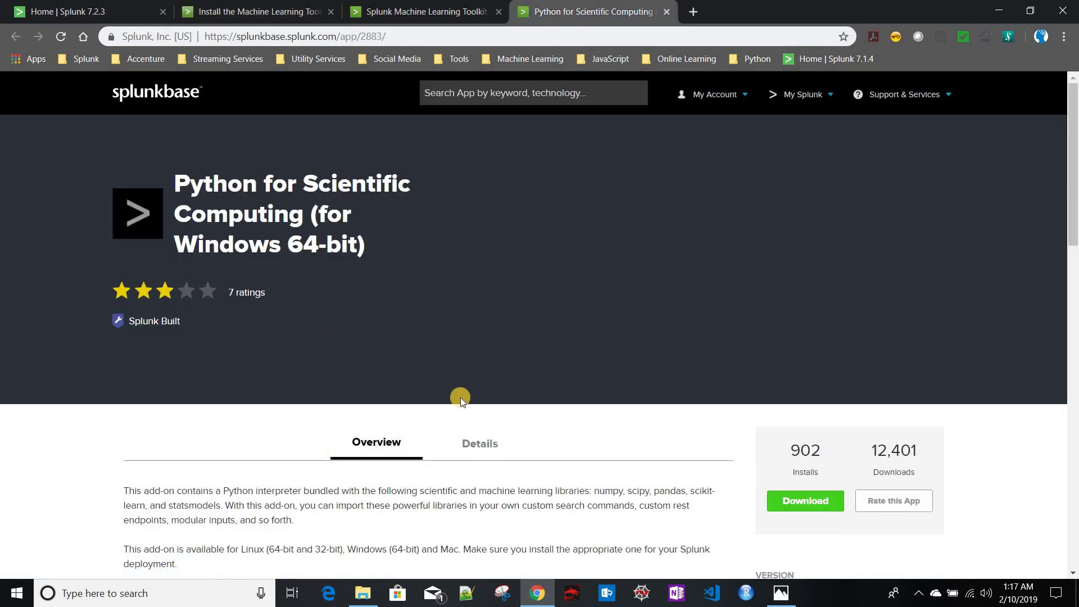
scroll(460, 397, "down", 1)
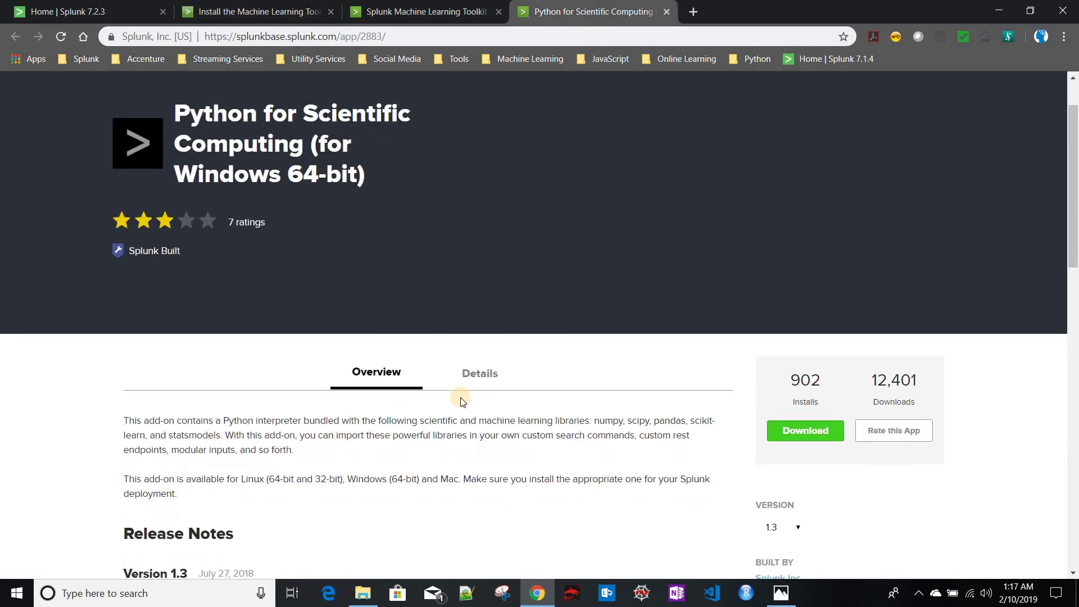
scroll(460, 396, "up", 1)
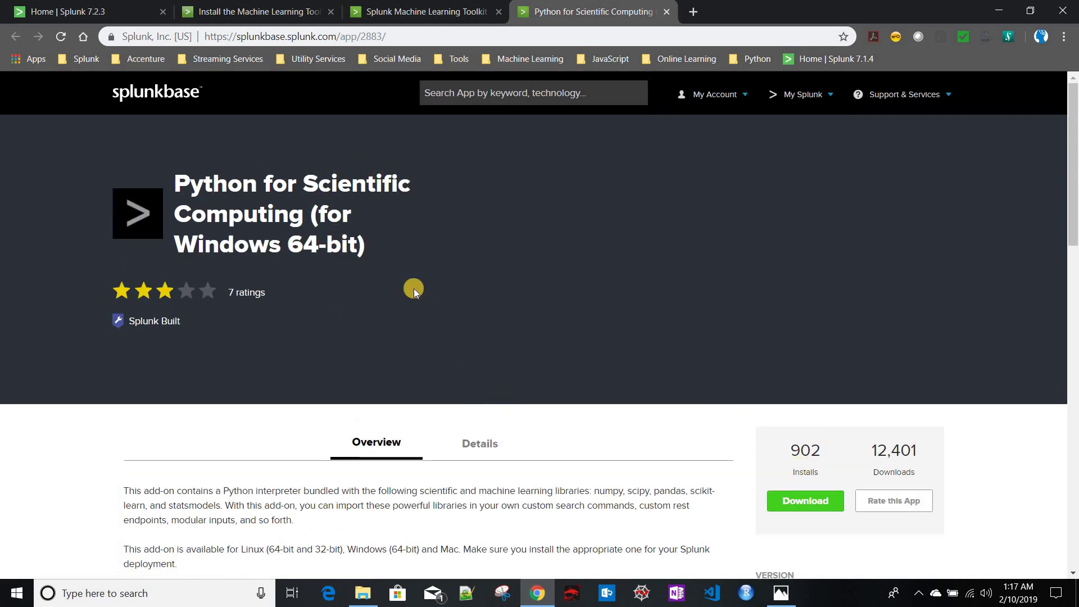
scroll(437, 345, "down", 4)
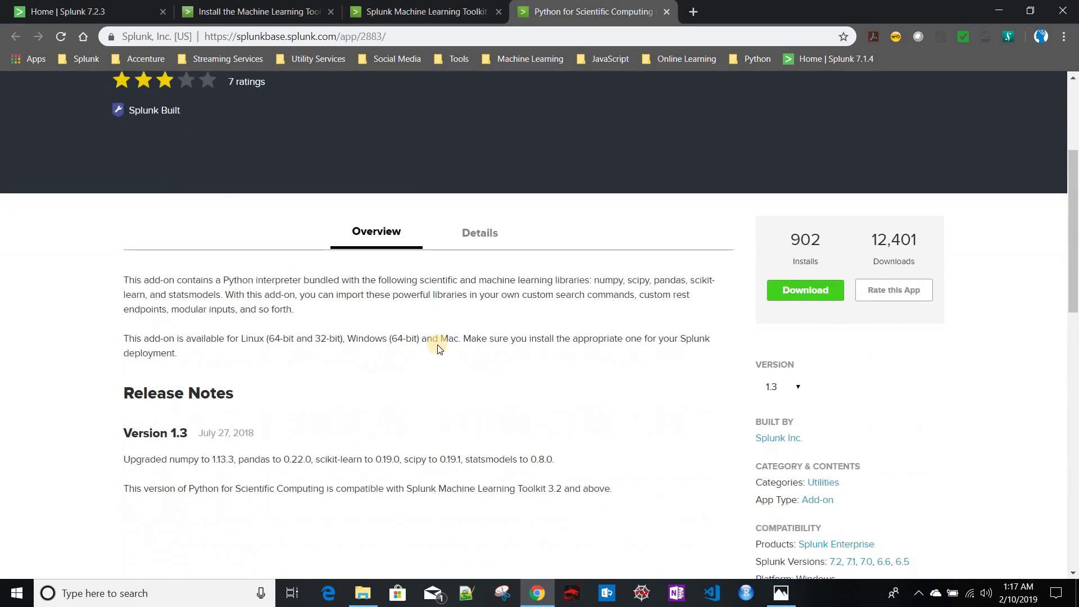
scroll(438, 345, "up", 5)
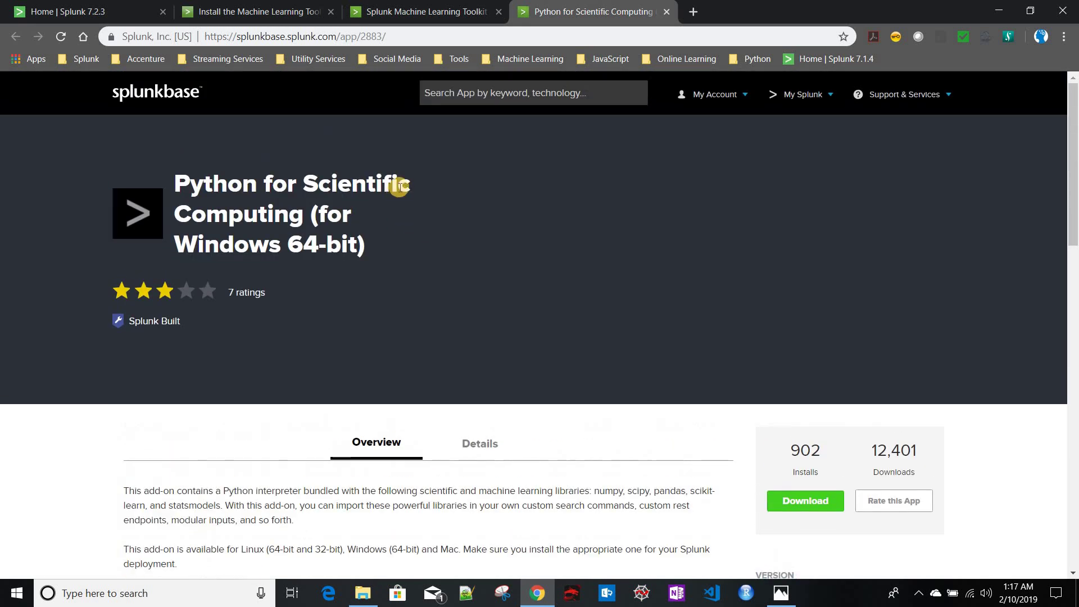
Read the docs' MLTK/PSC version table, confirming MLTK 4.1 requires PSC 1.3
left_click(234, 8)
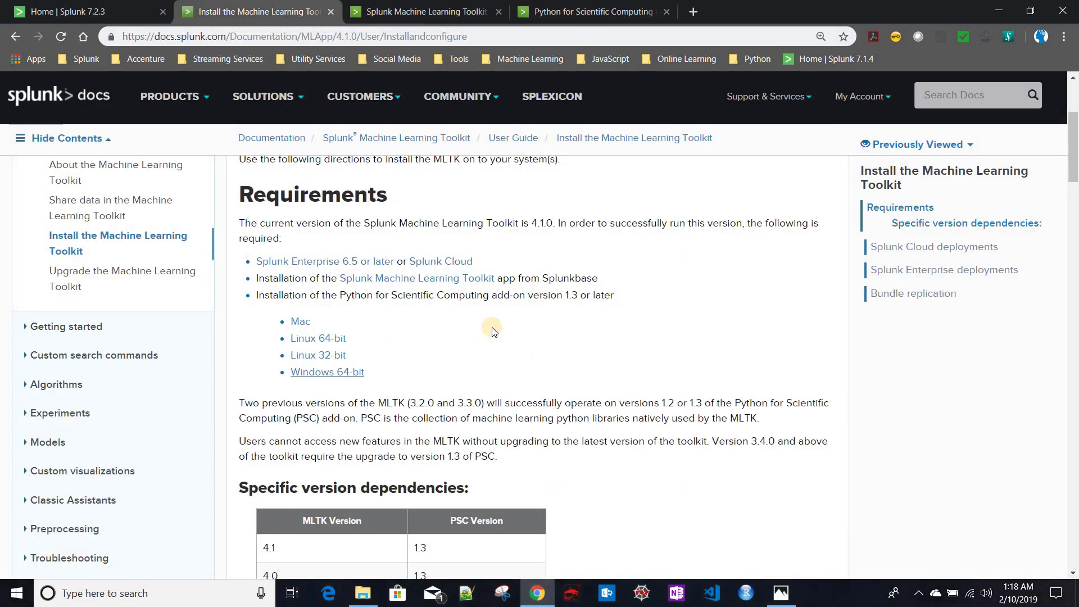
scroll(493, 327, "up", 4)
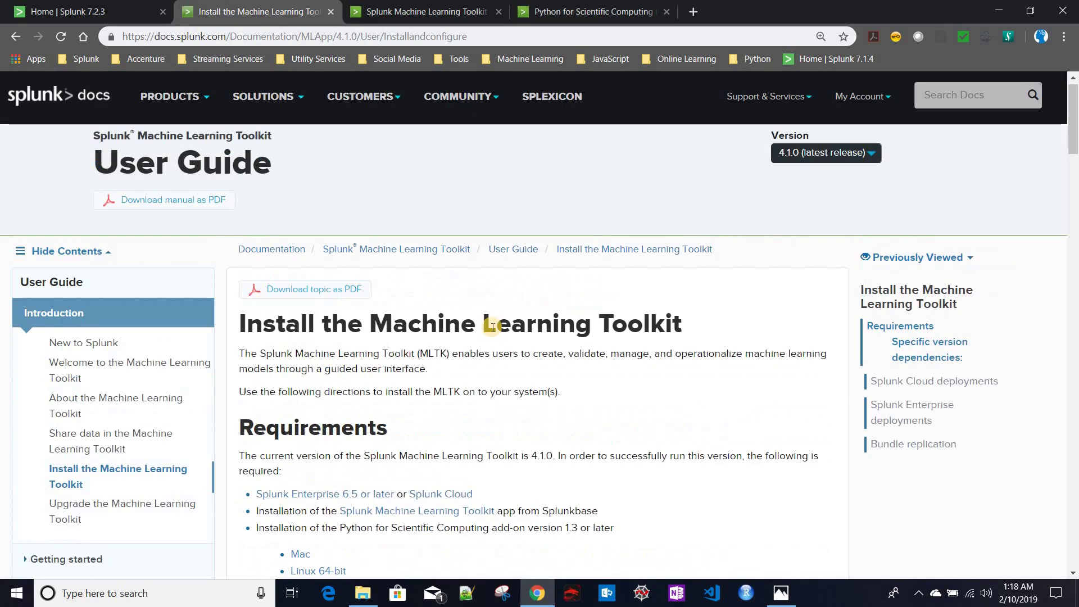
scroll(492, 327, "down", 5)
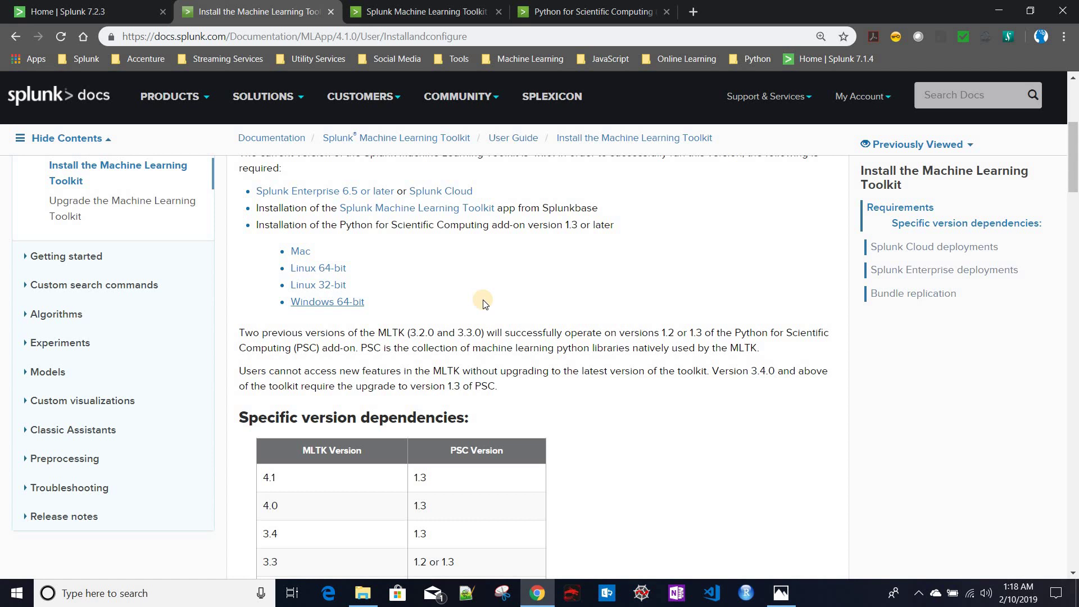
scroll(484, 303, "down", 2)
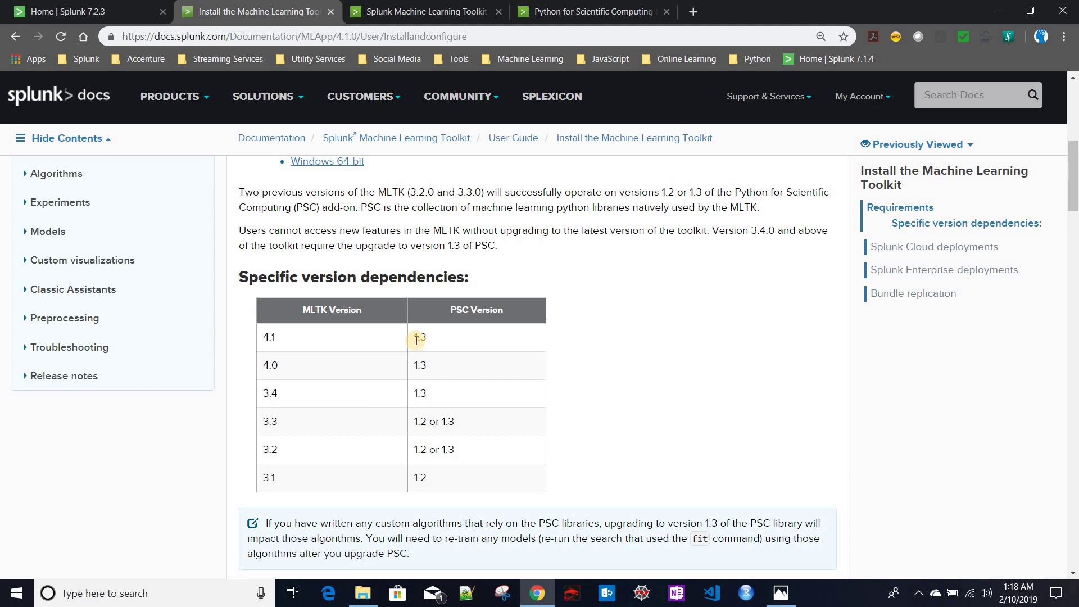
scroll(299, 402, "up", 1)
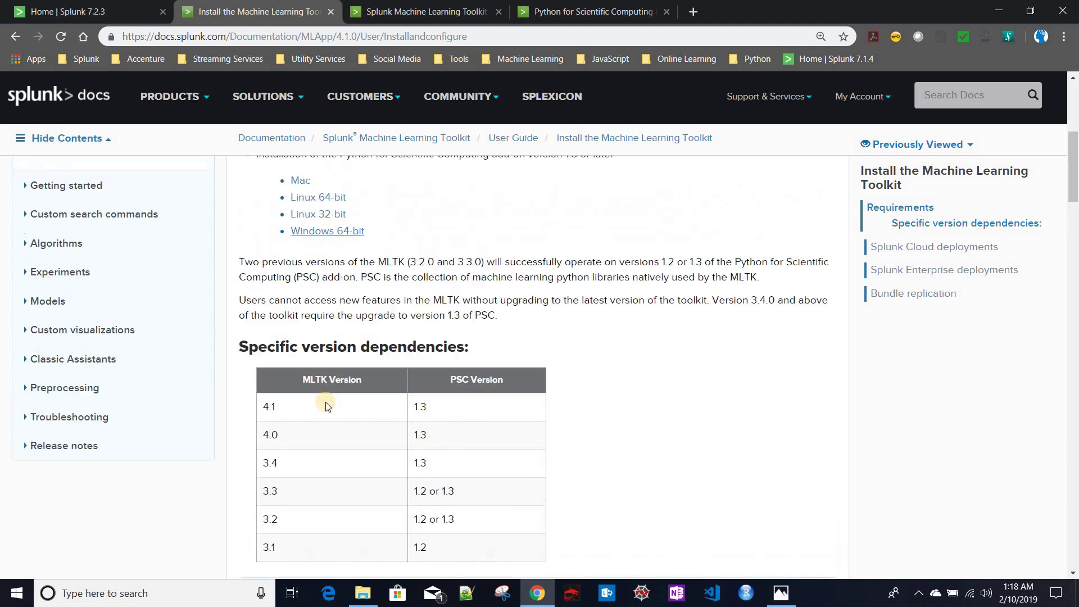
scroll(343, 418, "up", 2)
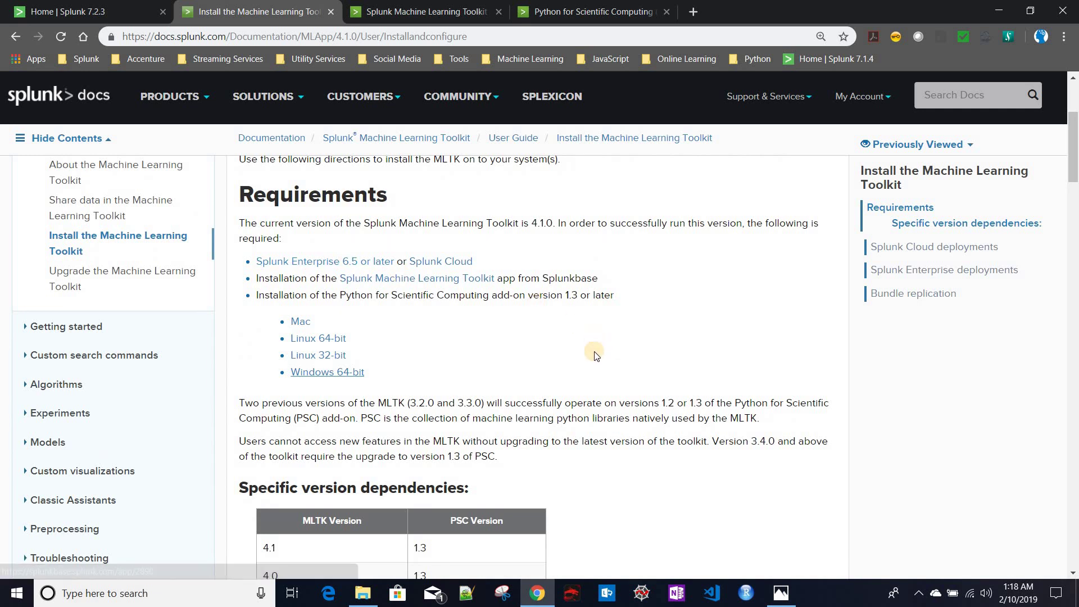
scroll(582, 407, "down", 3)
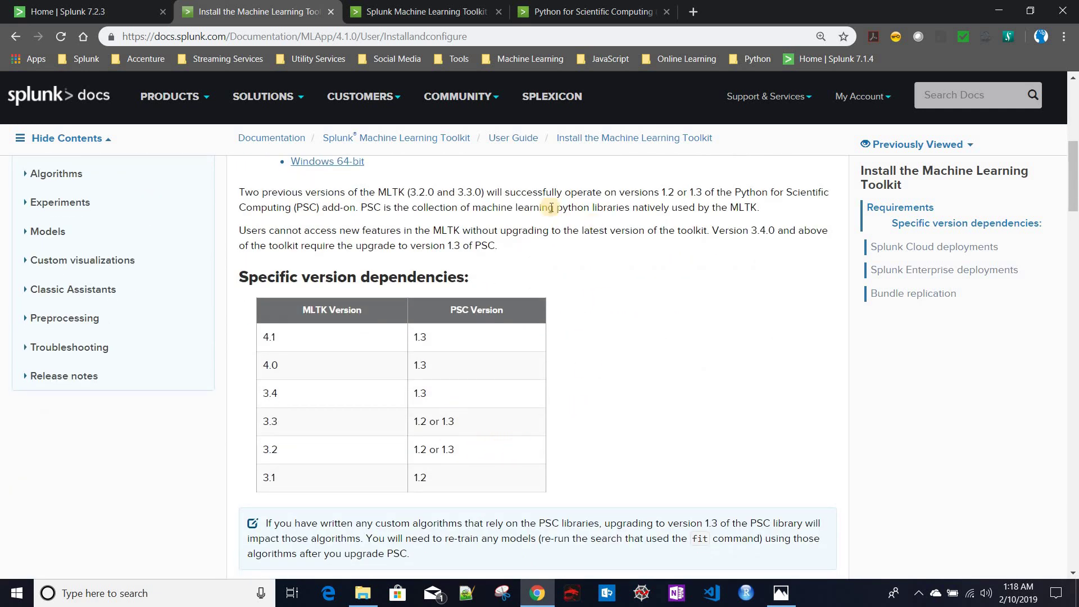
Check the toolkit's available versions on Splunkbase, keeping 4.1.0
key("ctrl+Tab")
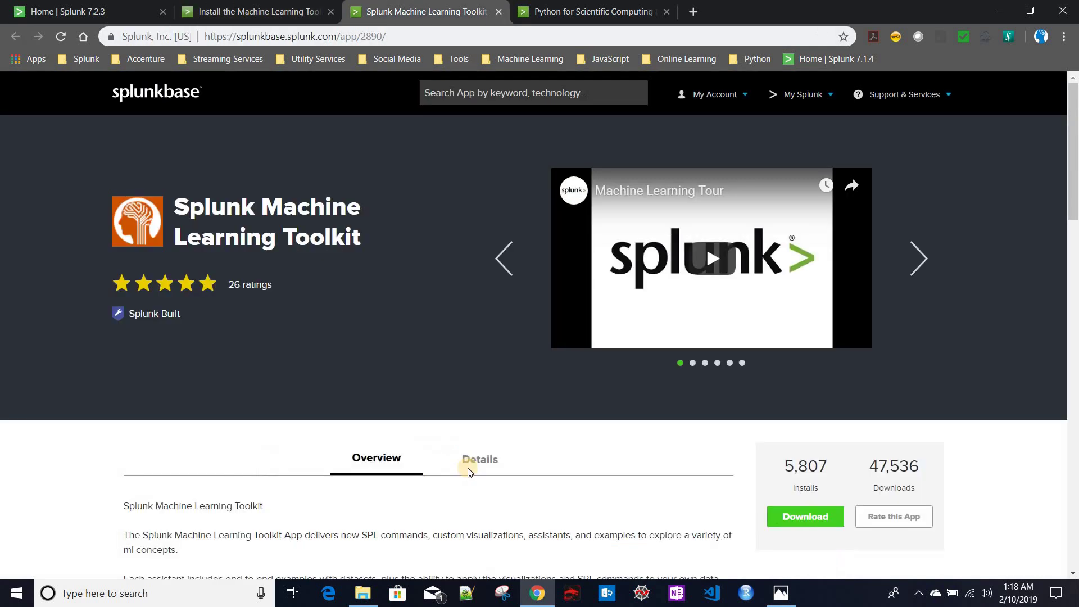
scroll(469, 473, "down", 5)
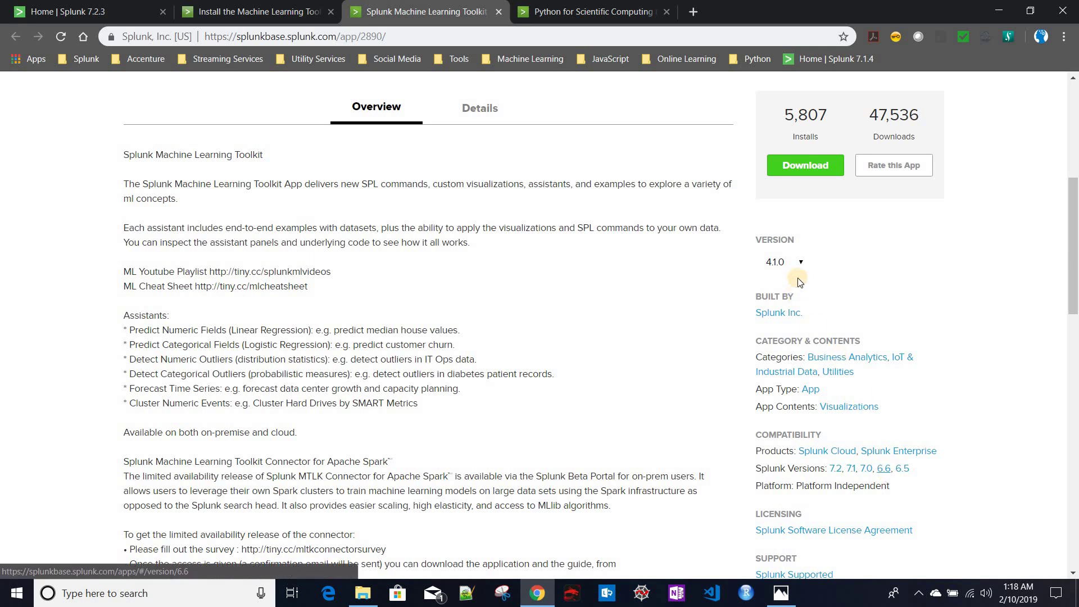
left_click(800, 262)
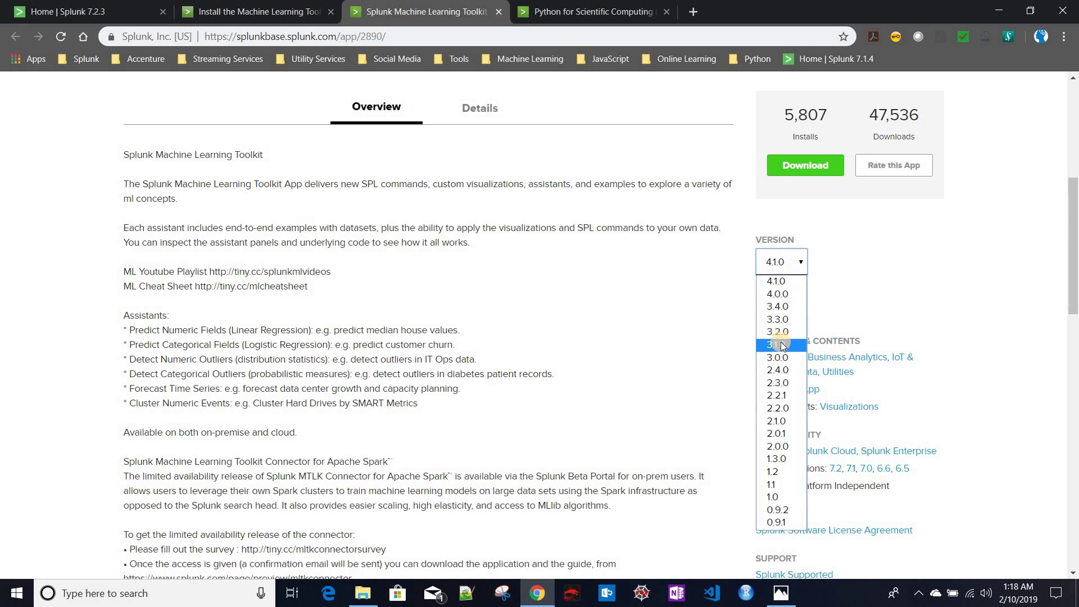
left_click(546, 8)
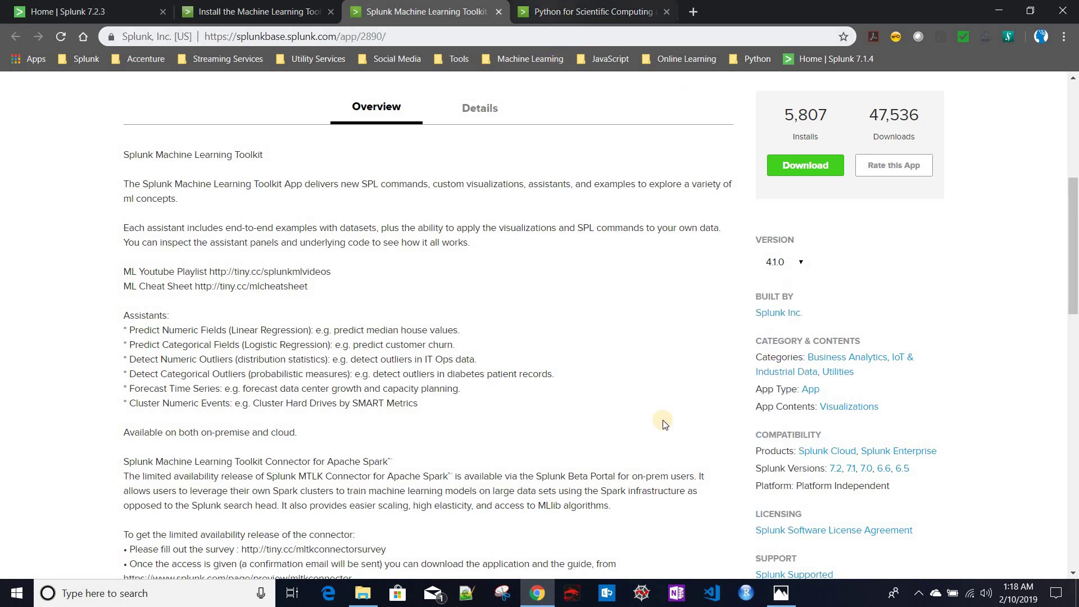
Check the Python for Scientific Computing add-on's versions, leaving 1.3 selected
scroll(772, 422, "down", 3)
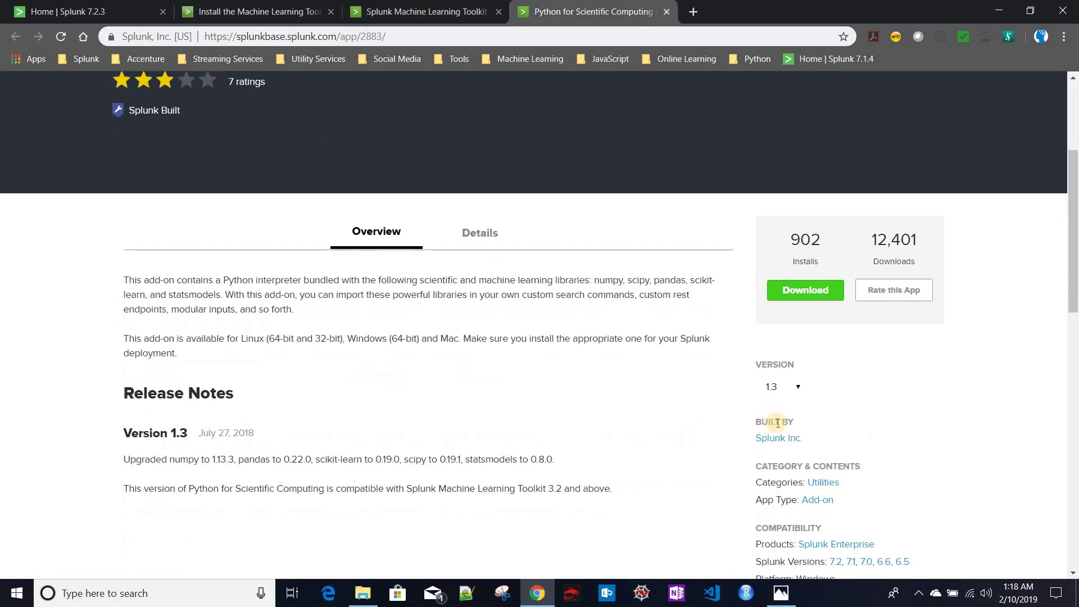
scroll(789, 253, "down", 2)
left_click(789, 247)
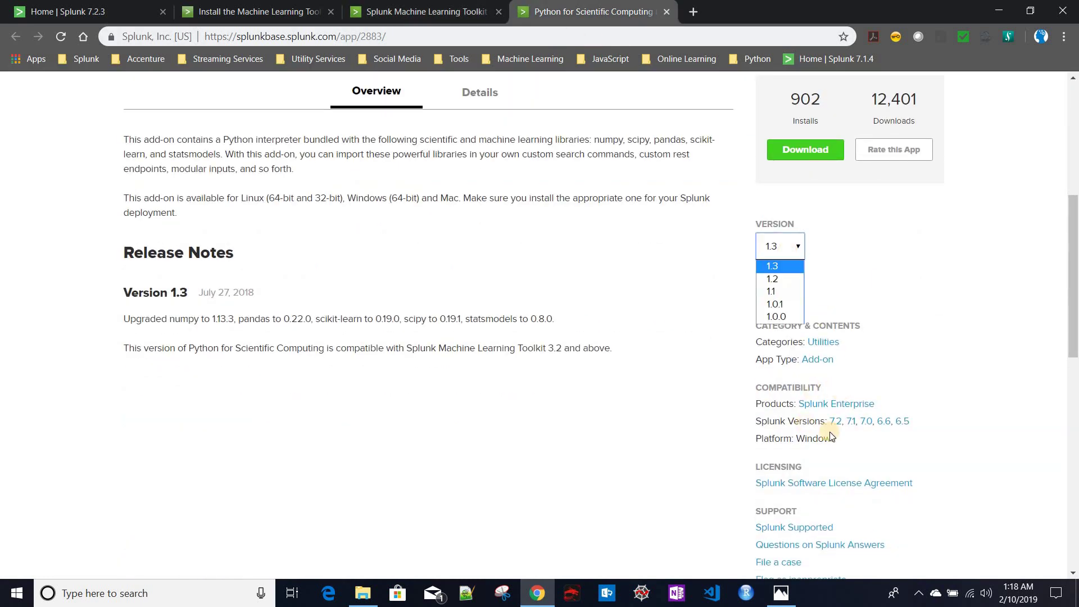
key("Down")
key("Down")
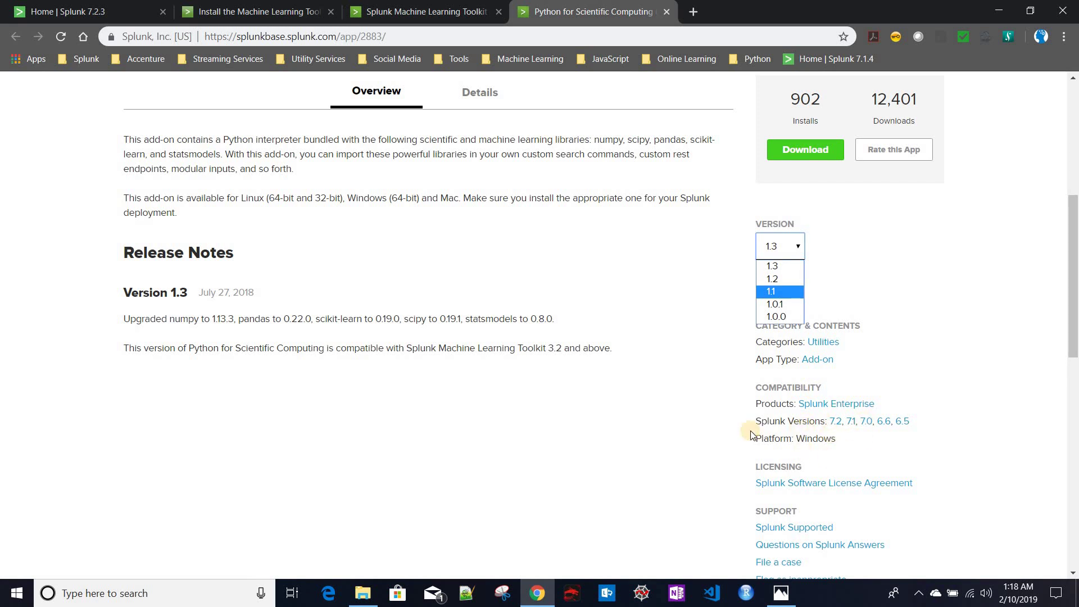
left_click(655, 436)
scroll(409, 266, "up", 4)
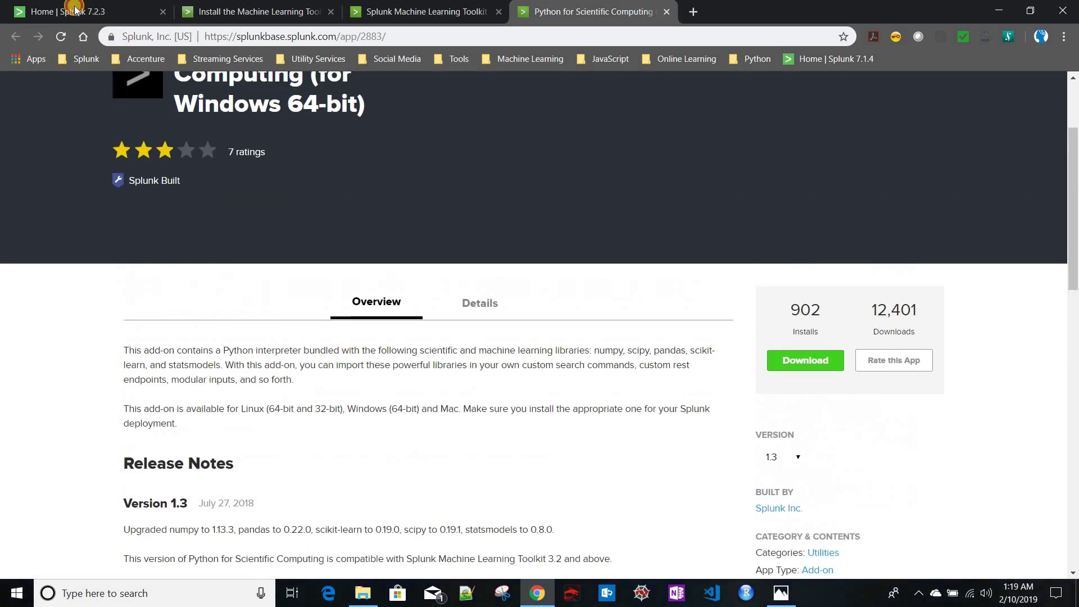
From the Splunk Enterprise home page, open Manage Apps listing the 20 installed apps
left_click(75, 9)
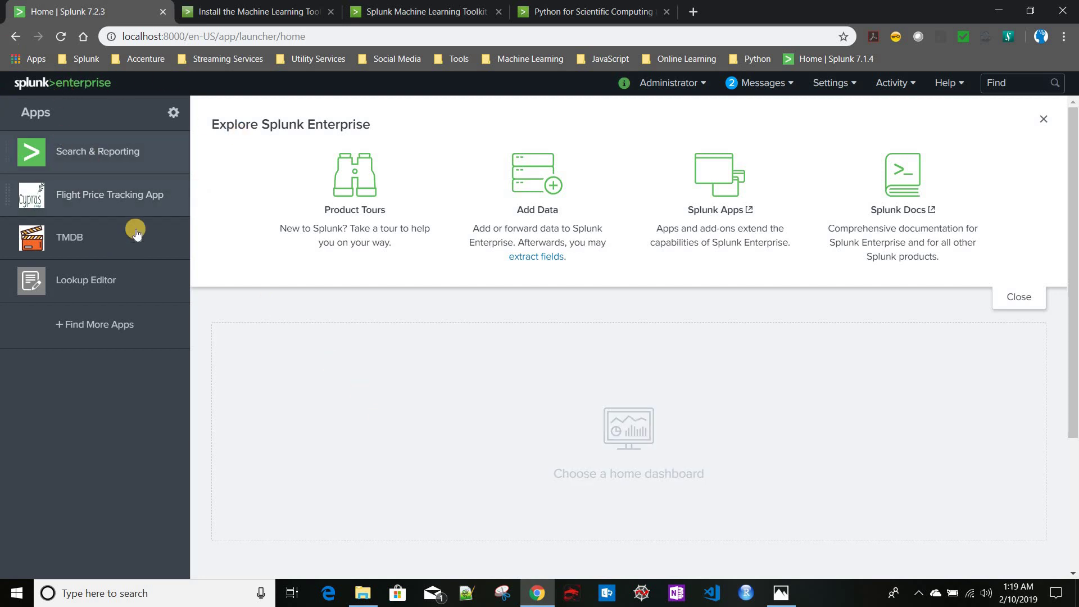
left_click(174, 118)
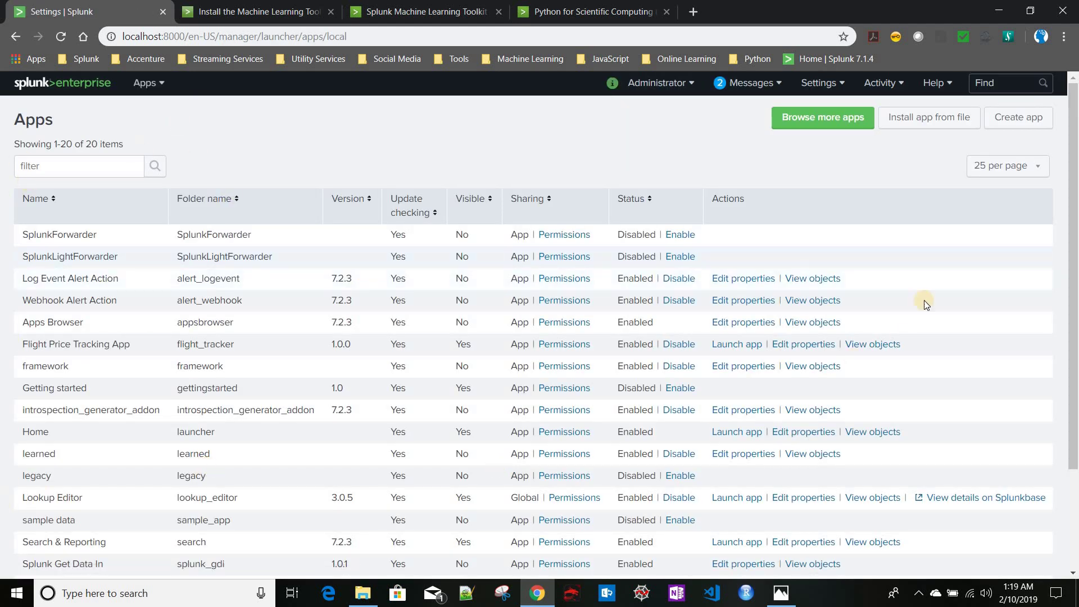
Install python-for-scientific-computing-for-windows-64-bit_13.tgz via Install app from file
left_click(915, 120)
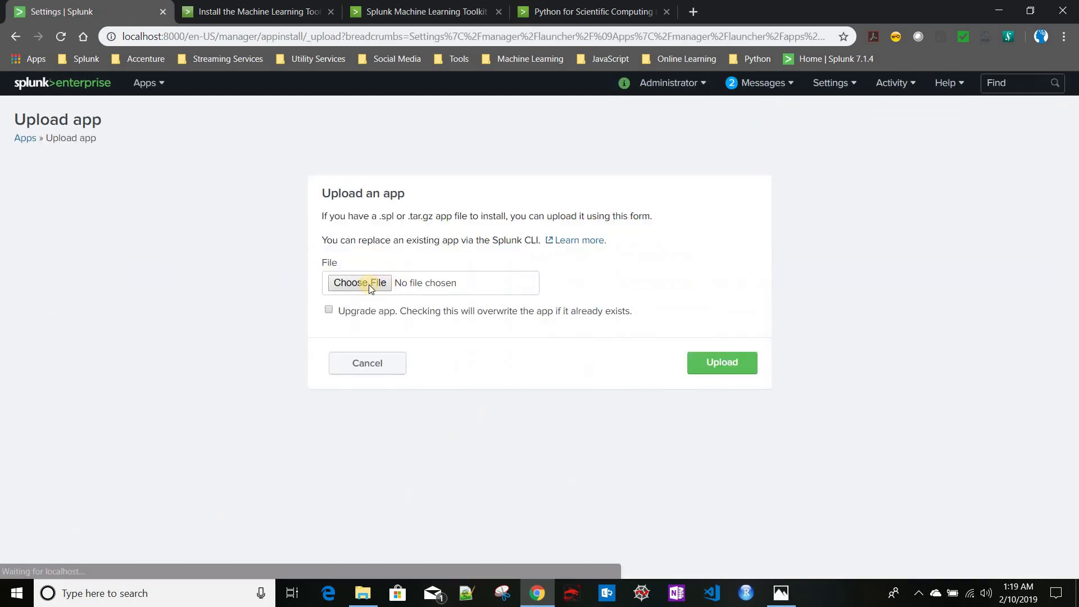
left_click(369, 284)
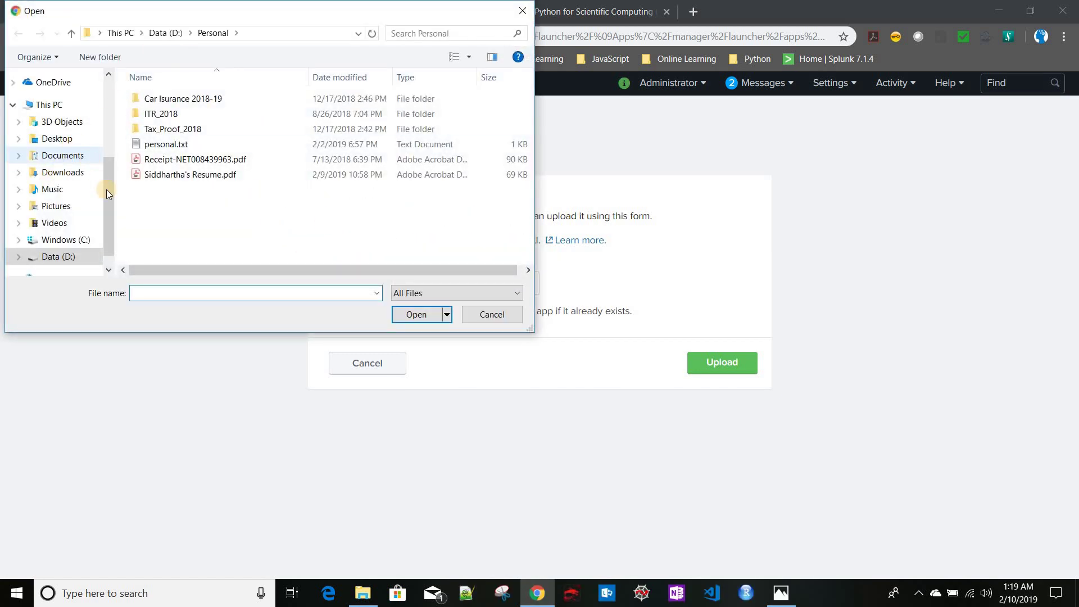
scroll(101, 147, "up", 3)
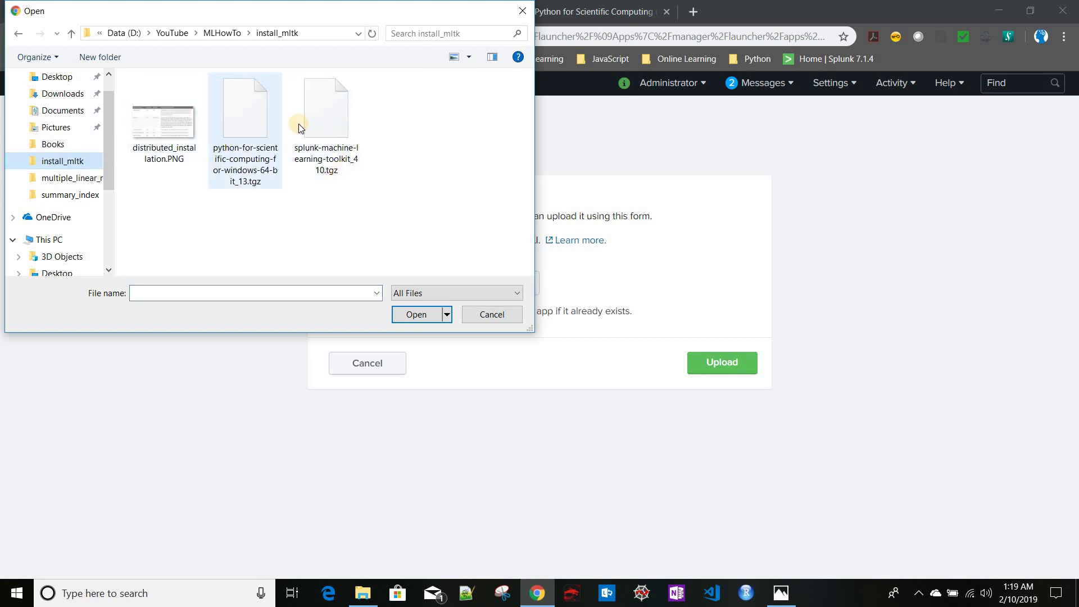
left_click(239, 128)
left_click(422, 313)
left_click(724, 366)
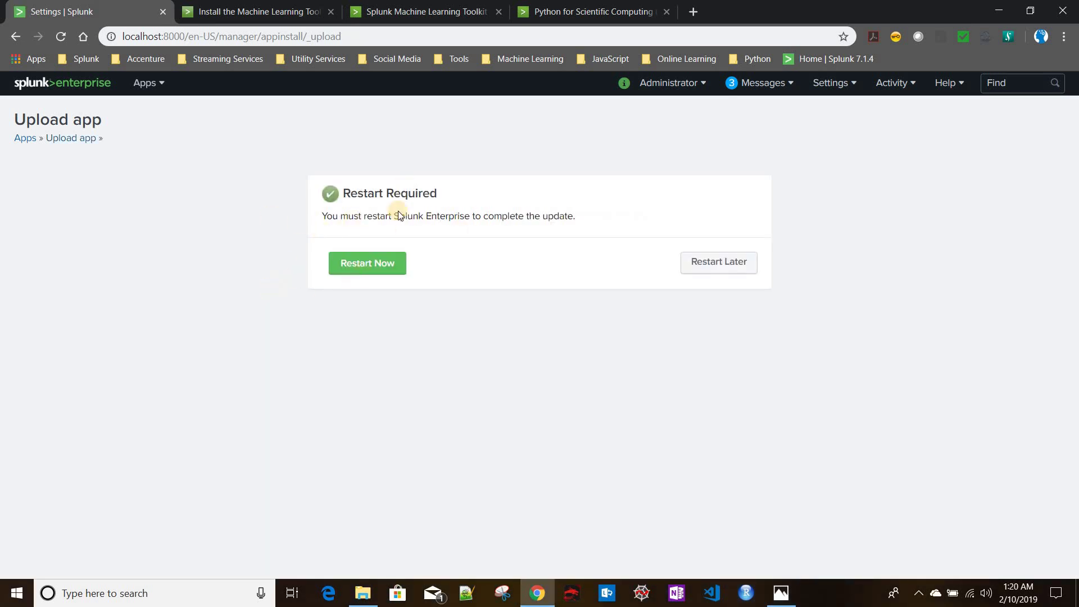
Defer the restart, upload splunk-machine-learning-toolkit_410.tgz, then choose Restart Now
left_click(736, 271)
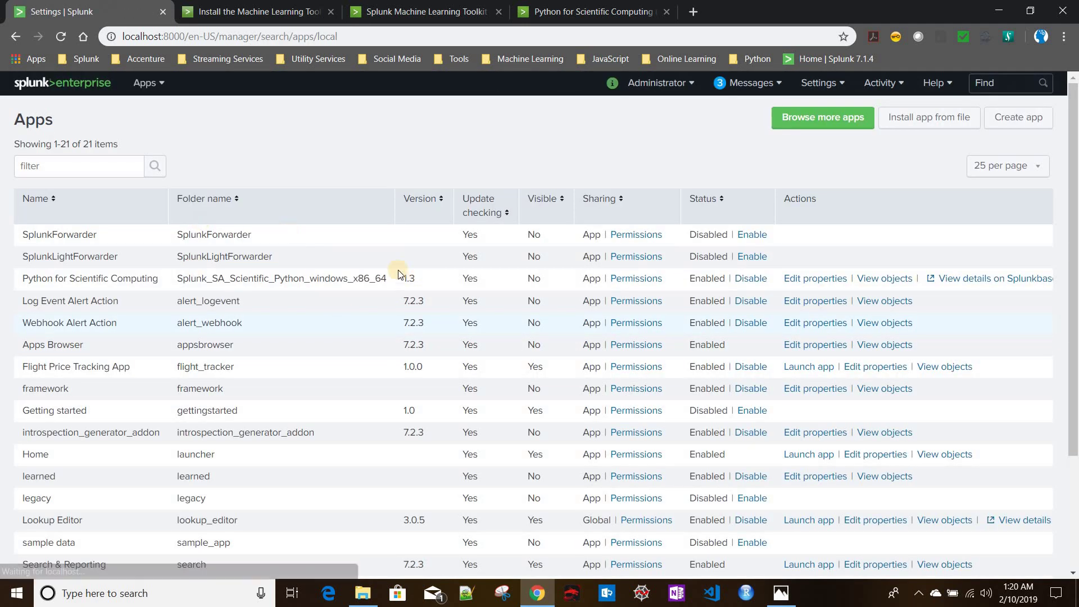
left_click(942, 126)
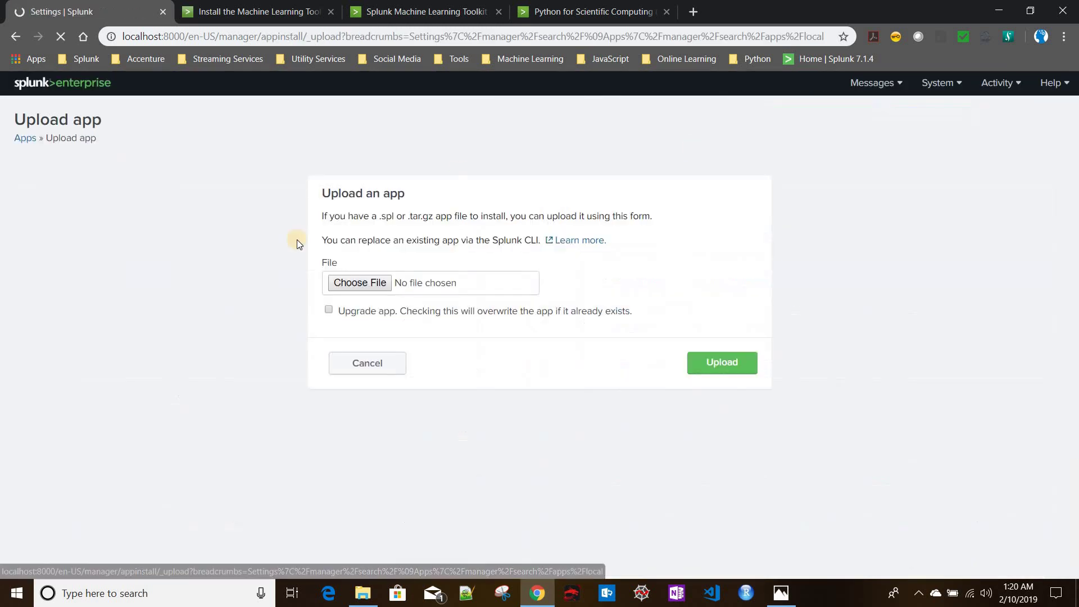
left_click(377, 283)
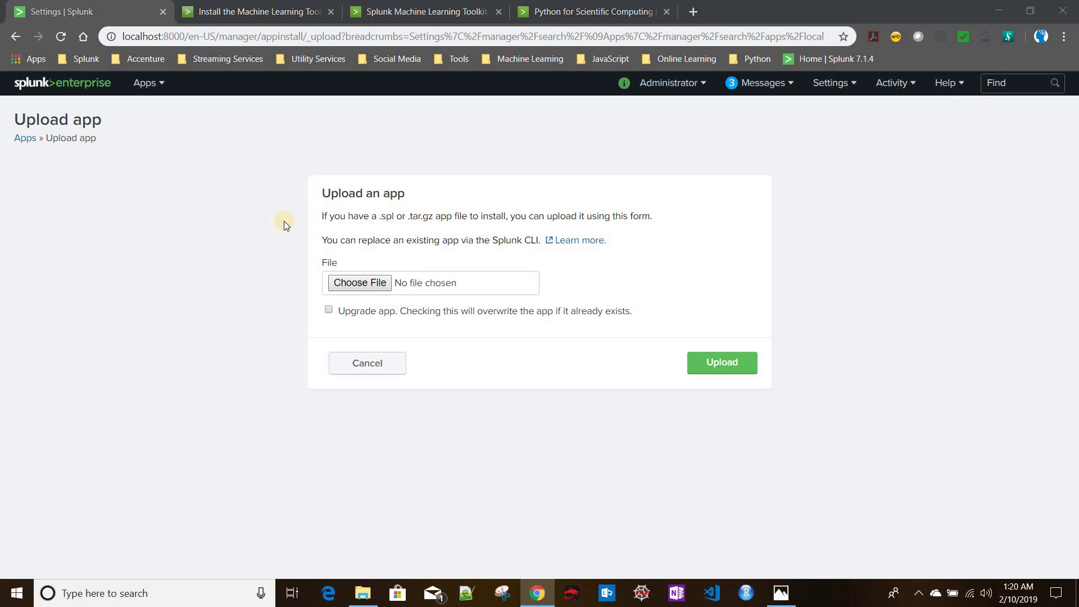
left_click(326, 125)
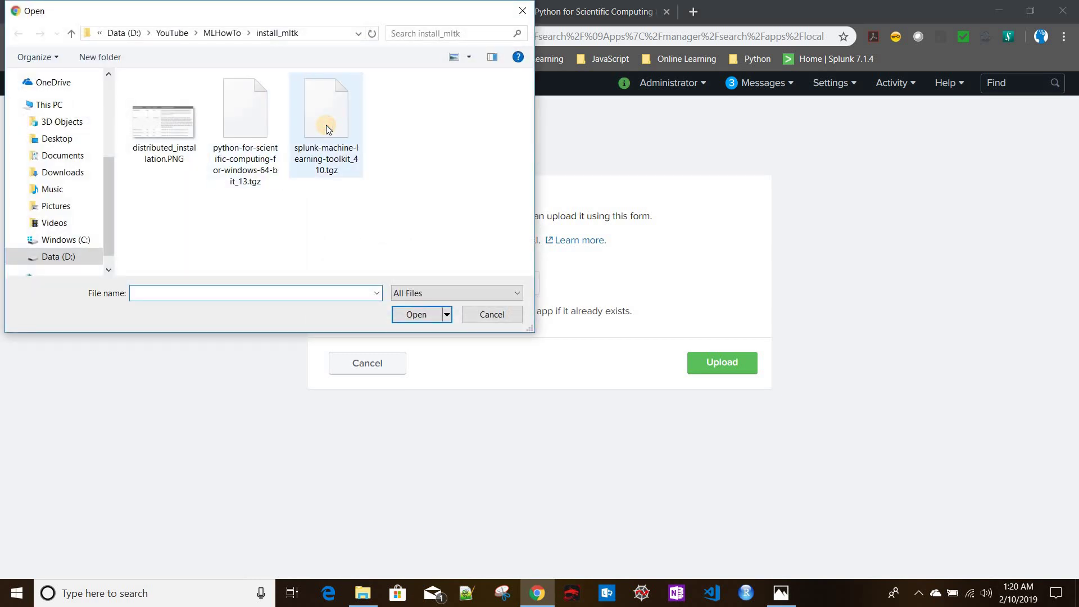
double_click(328, 130)
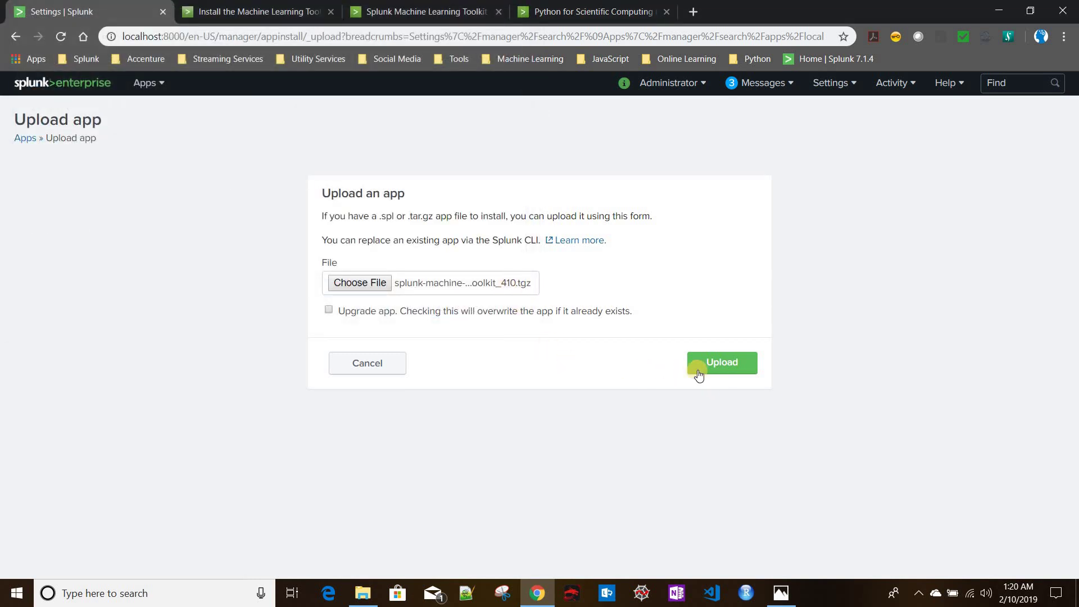
left_click(723, 365)
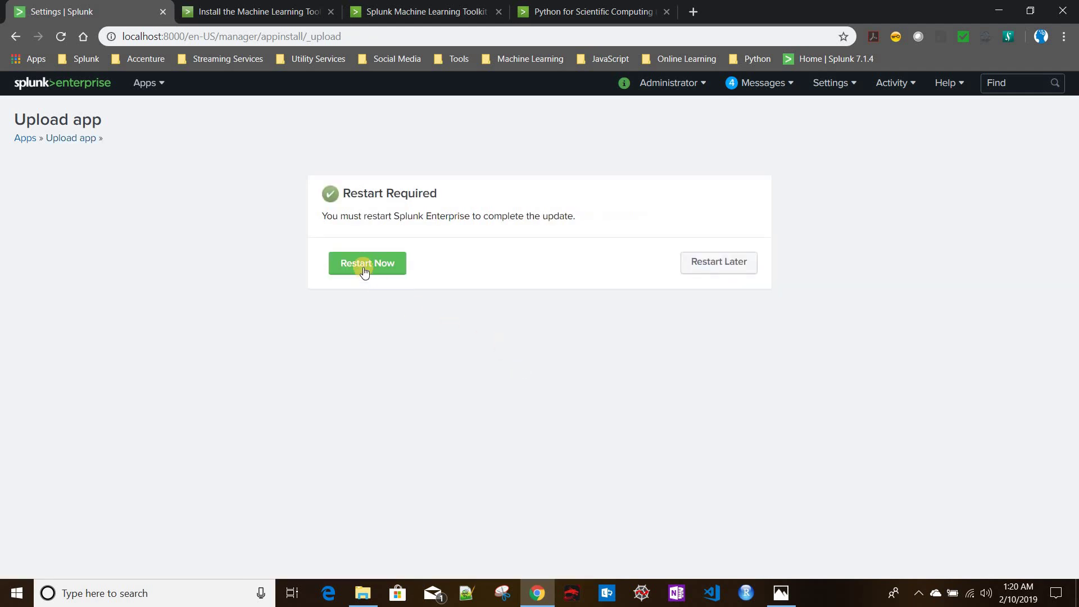
left_click(364, 270)
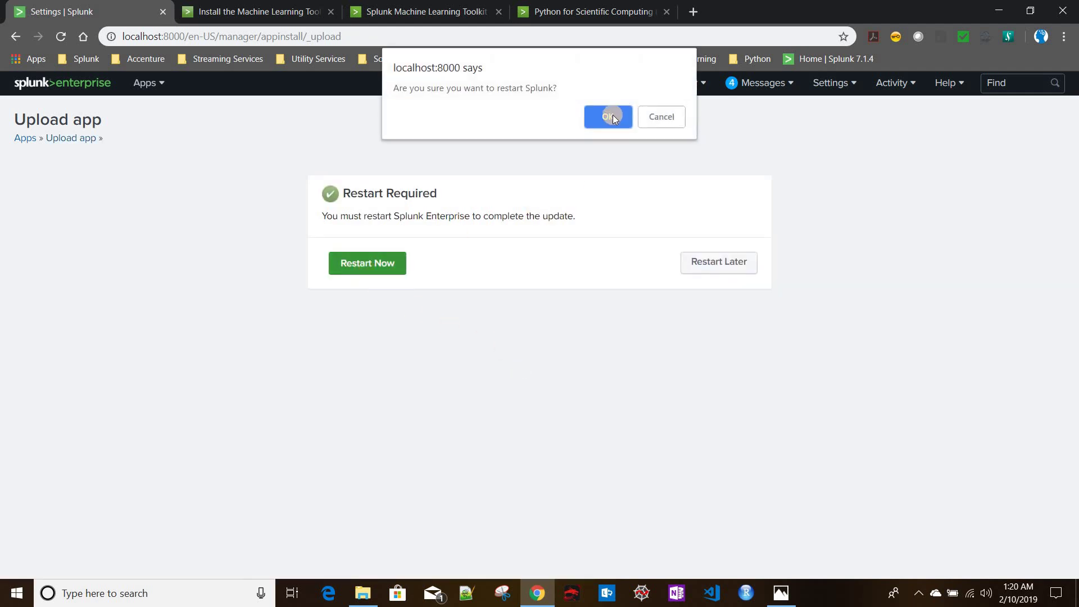
Confirm the restart, sign back in, and return to the Splunk home page
left_click(608, 116)
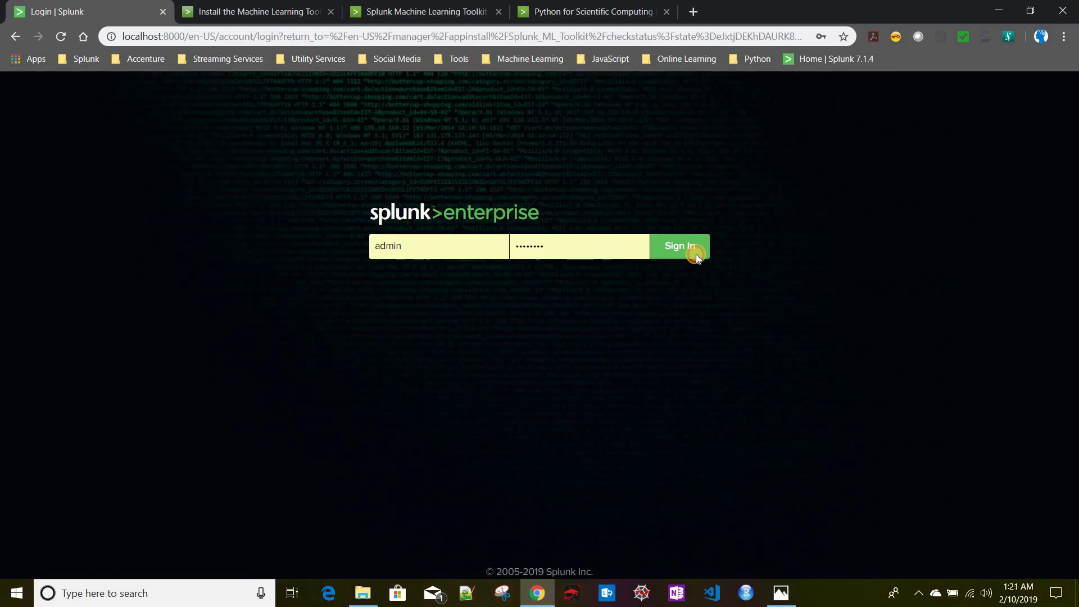
left_click(696, 257)
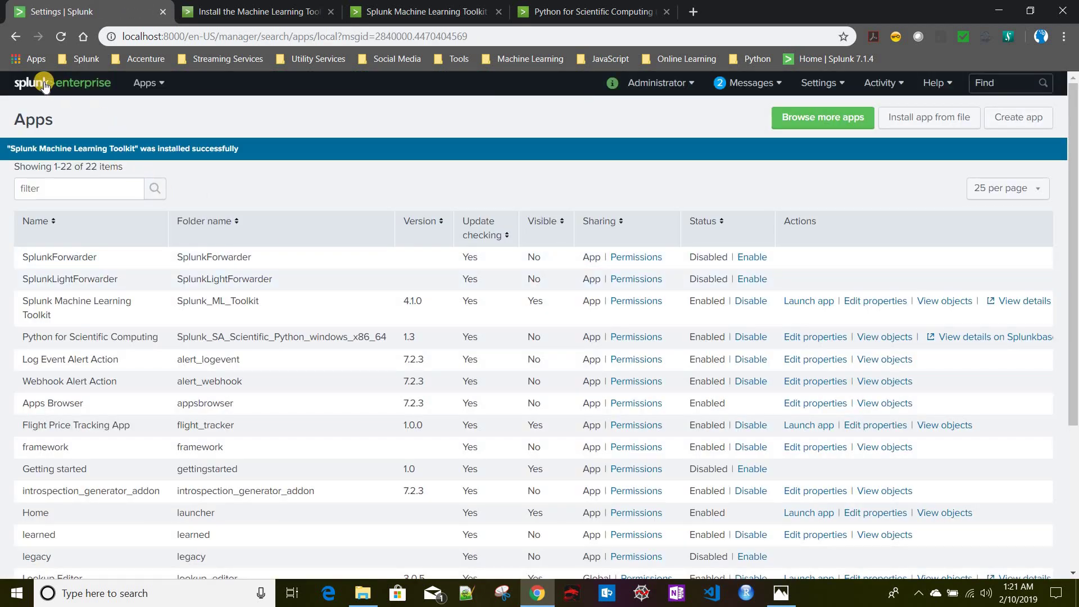
left_click(45, 85)
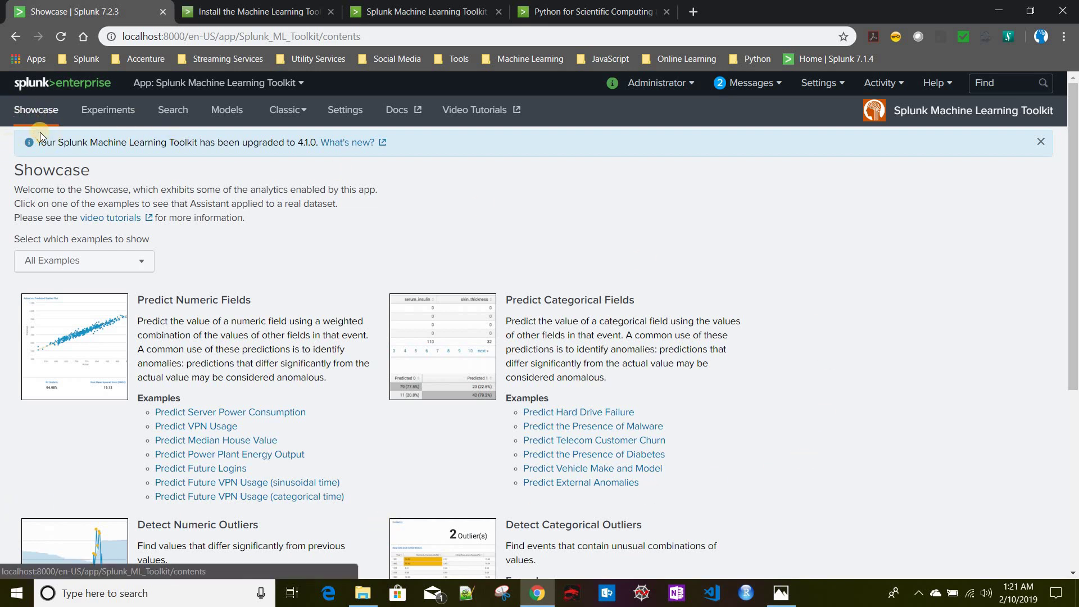
scroll(294, 275, "down", 5)
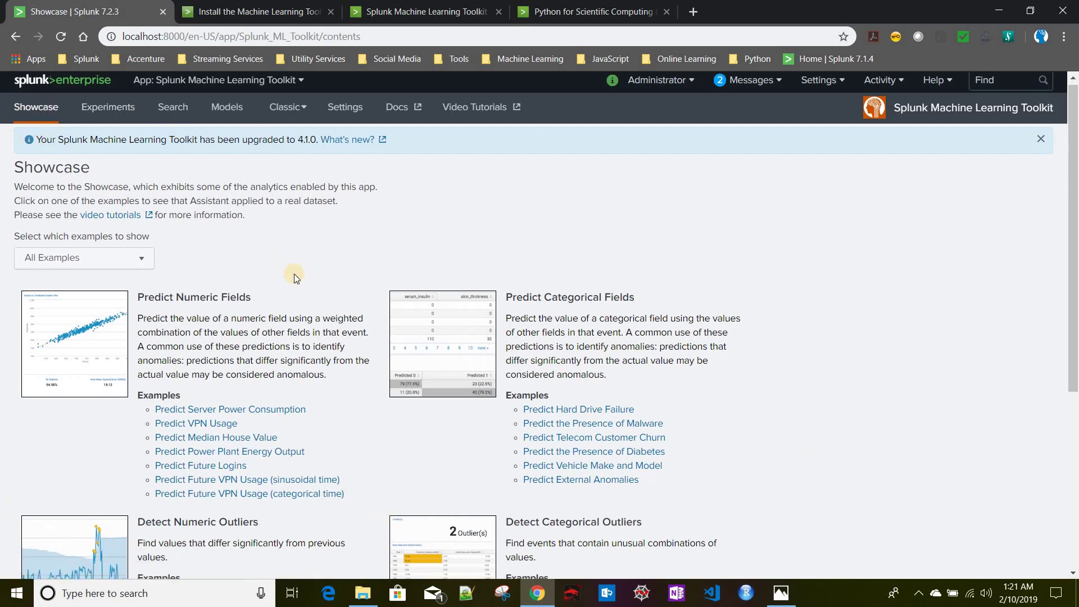
scroll(294, 274, "up", 5)
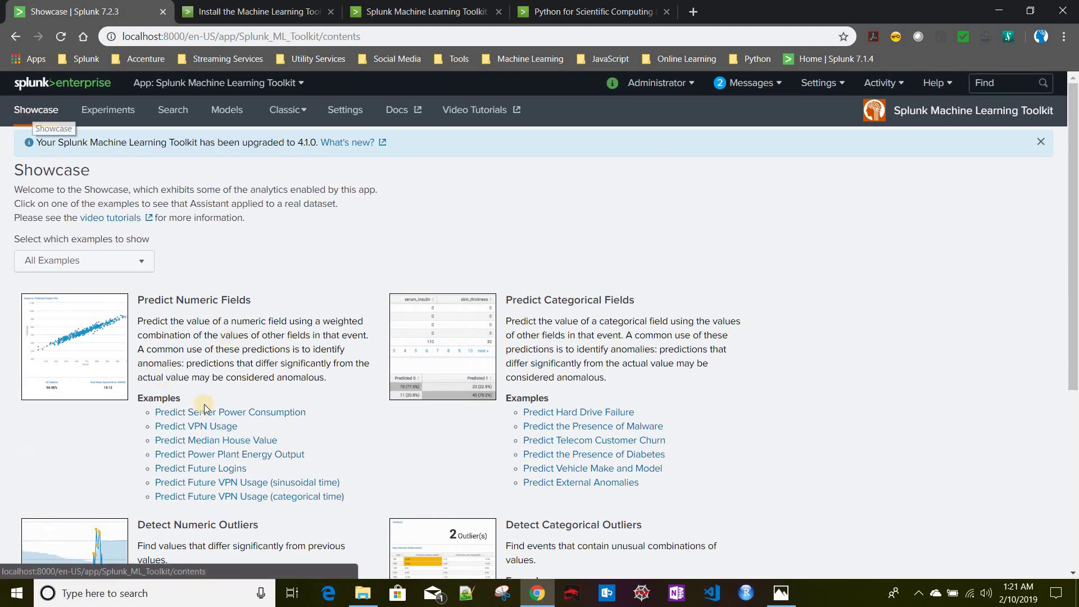
scroll(330, 343, "down", 4)
scroll(332, 340, "up", 3)
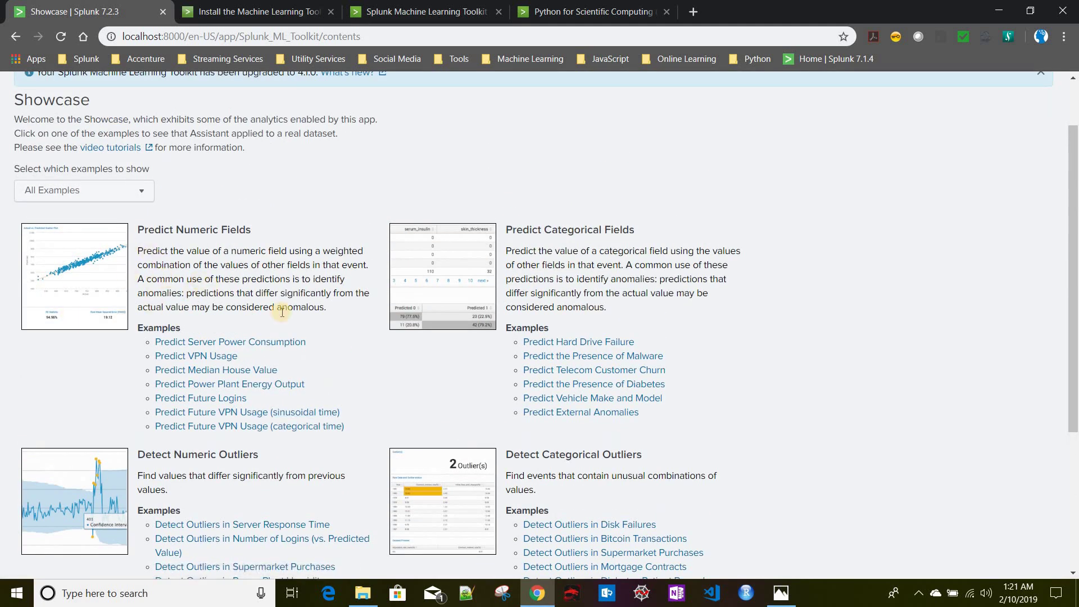
double_click(185, 230)
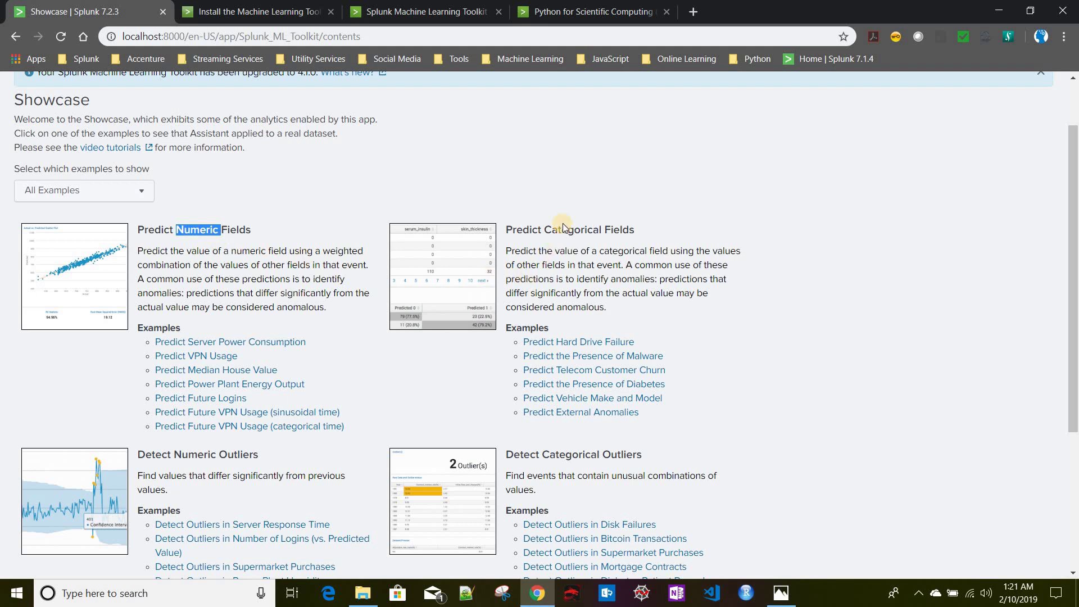
left_click(169, 454)
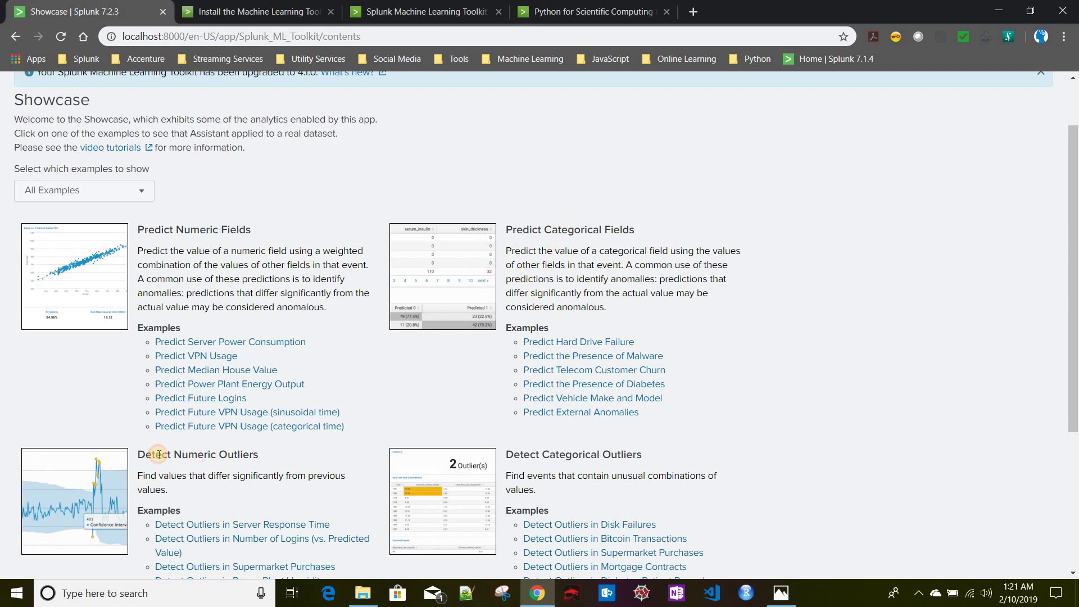
double_click(159, 453)
scroll(298, 440, "down", 4)
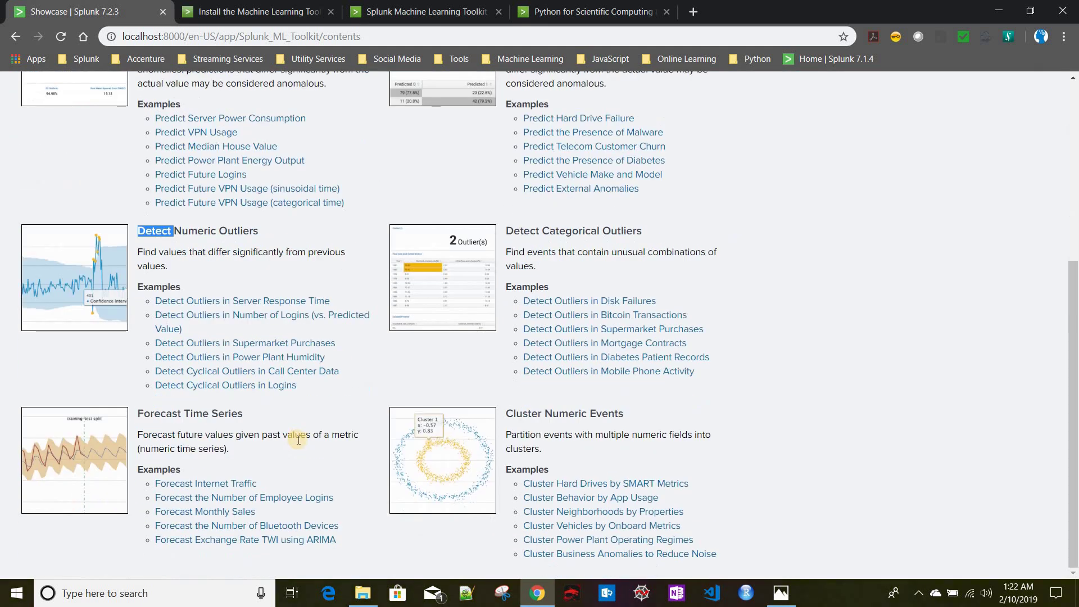
Scroll through the Predict Server Power Consumption example while its model fits
scroll(228, 406, "up", 5)
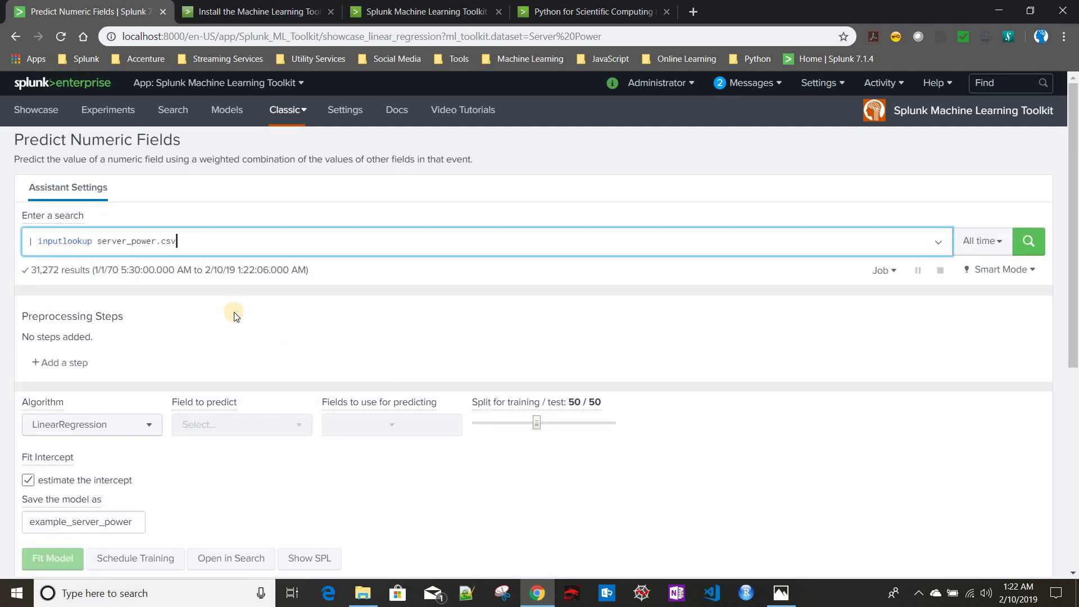
scroll(225, 315, "down", 2)
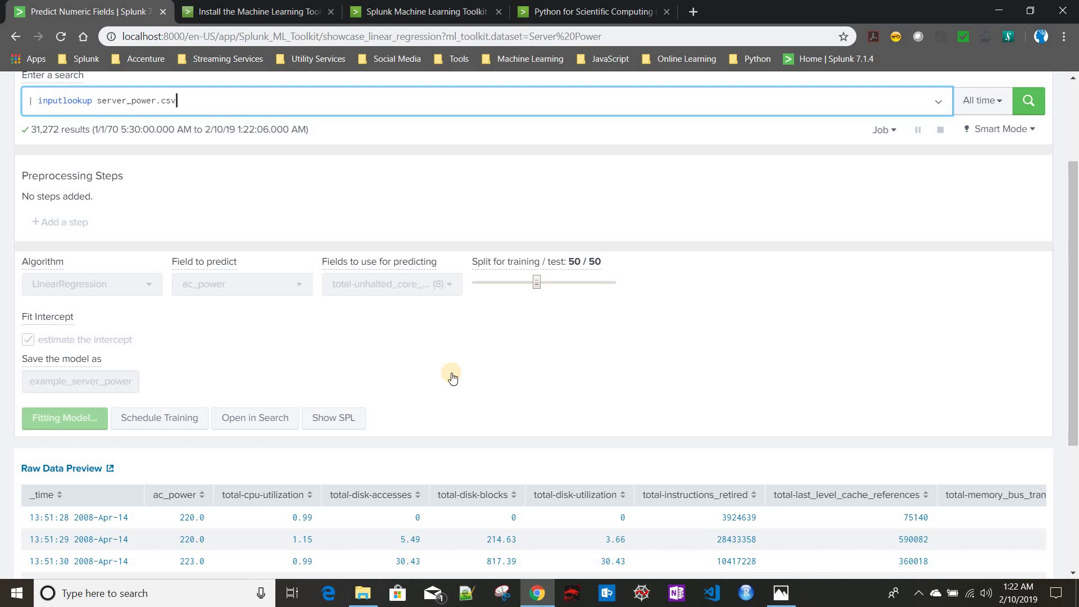
scroll(452, 377, "down", 2)
scroll(453, 378, "up", 3)
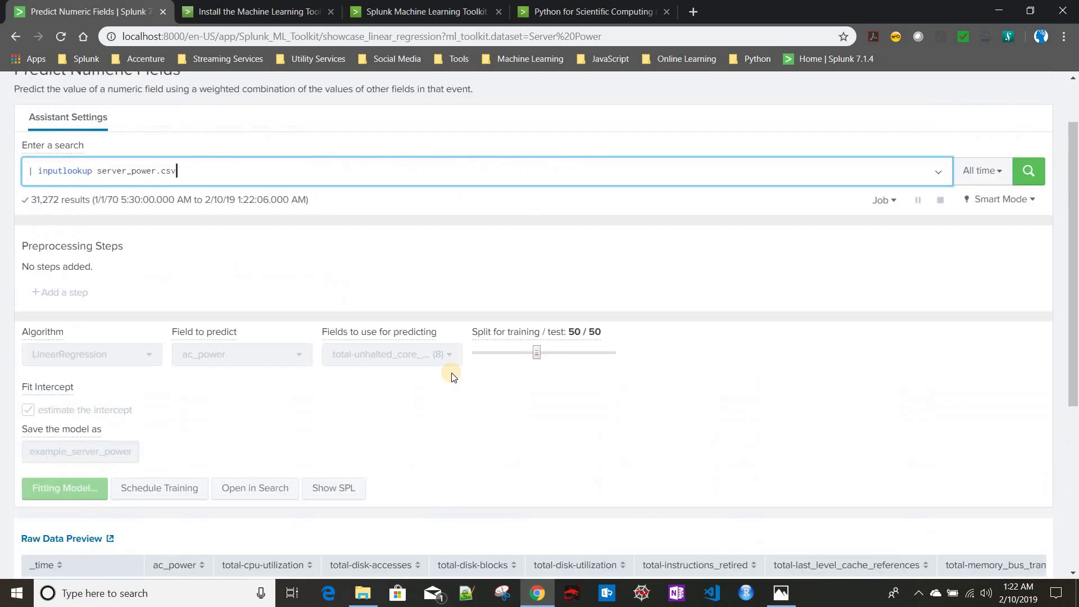
scroll(440, 356, "up", 1)
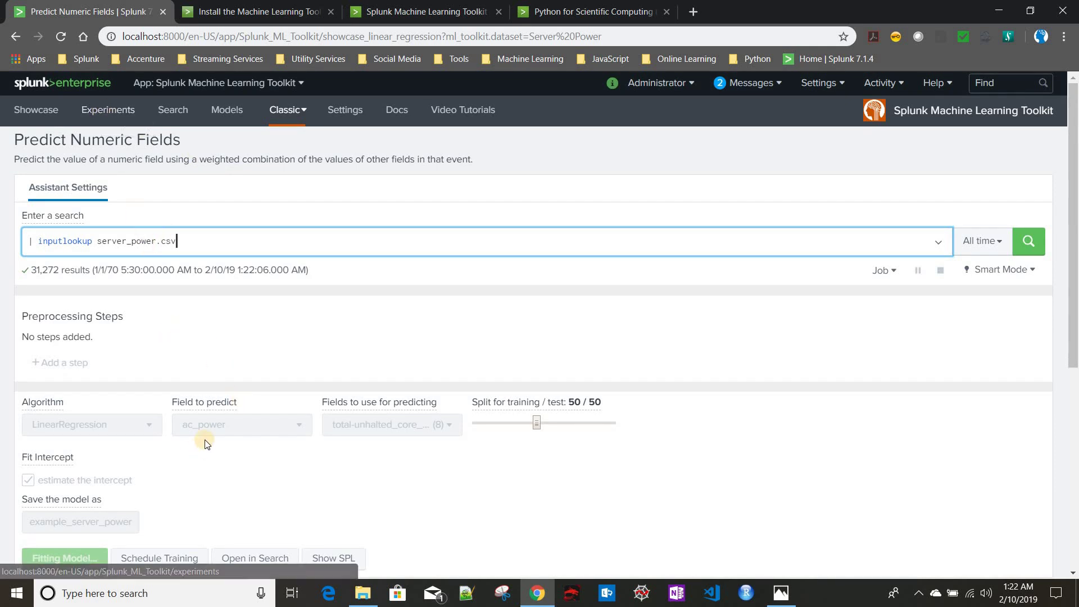
scroll(123, 464, "down", 1)
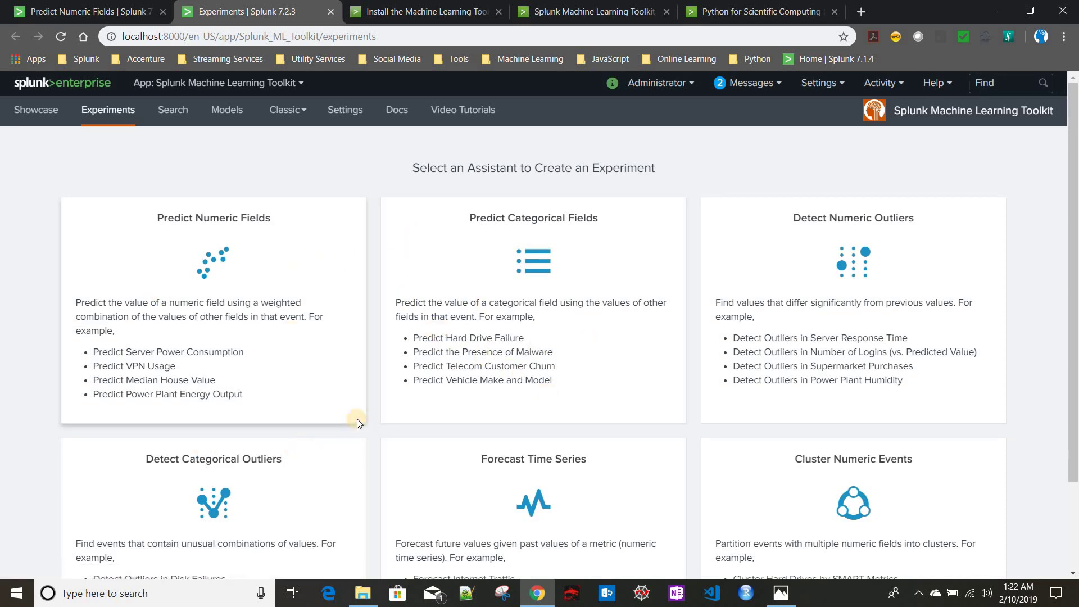
Scroll the Experiments page, then go to the toolkit's Search page and focus its query box
scroll(585, 443, "down", 2)
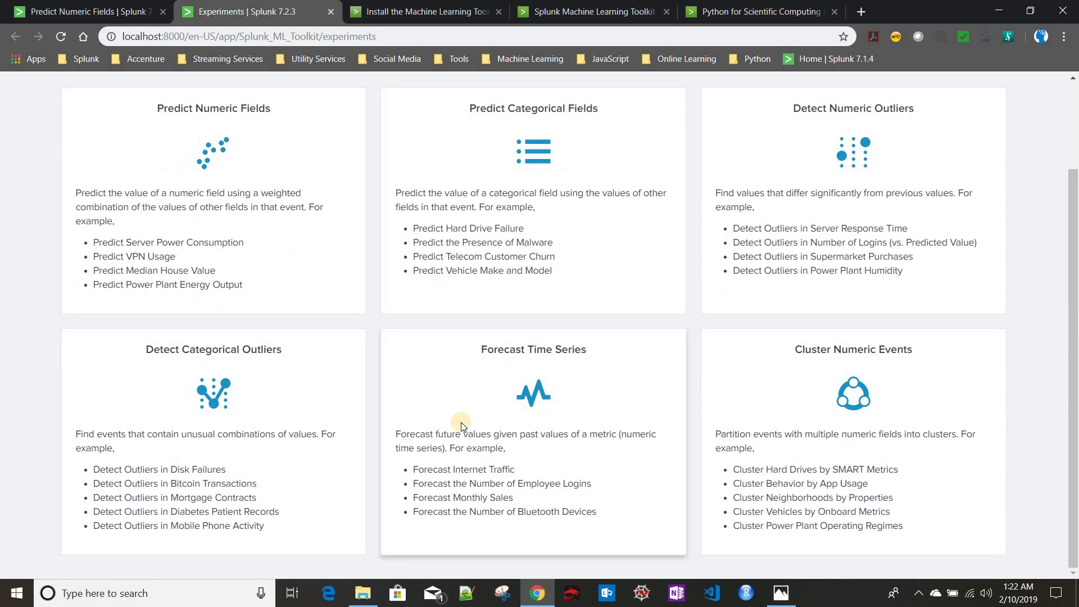
scroll(415, 404, "up", 2)
left_click(171, 115)
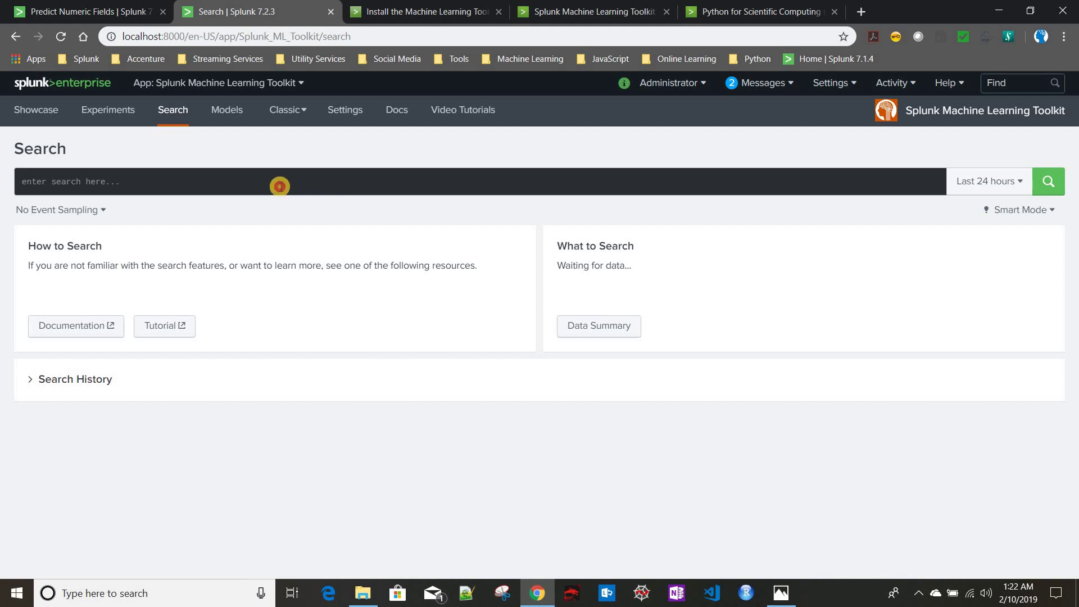
left_click(279, 186)
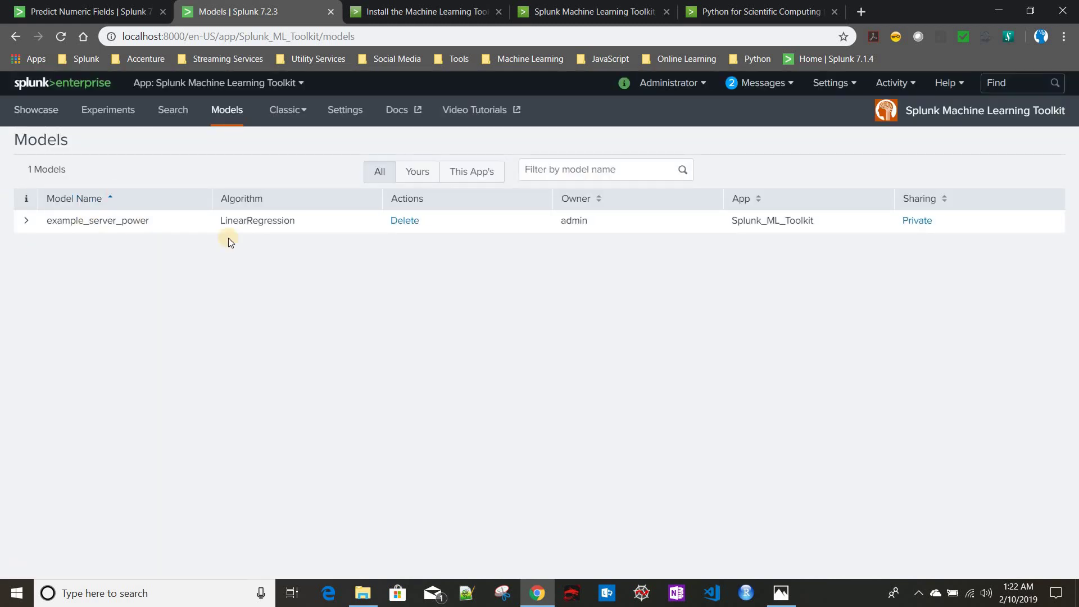
left_click(75, 14)
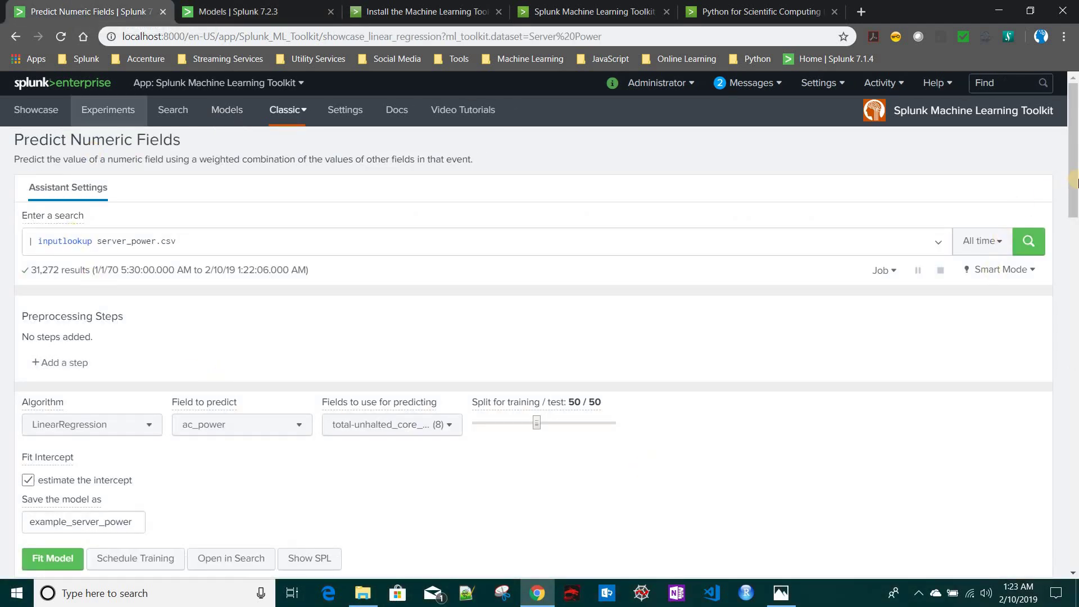
left_click_drag(1074, 186, 955, 281)
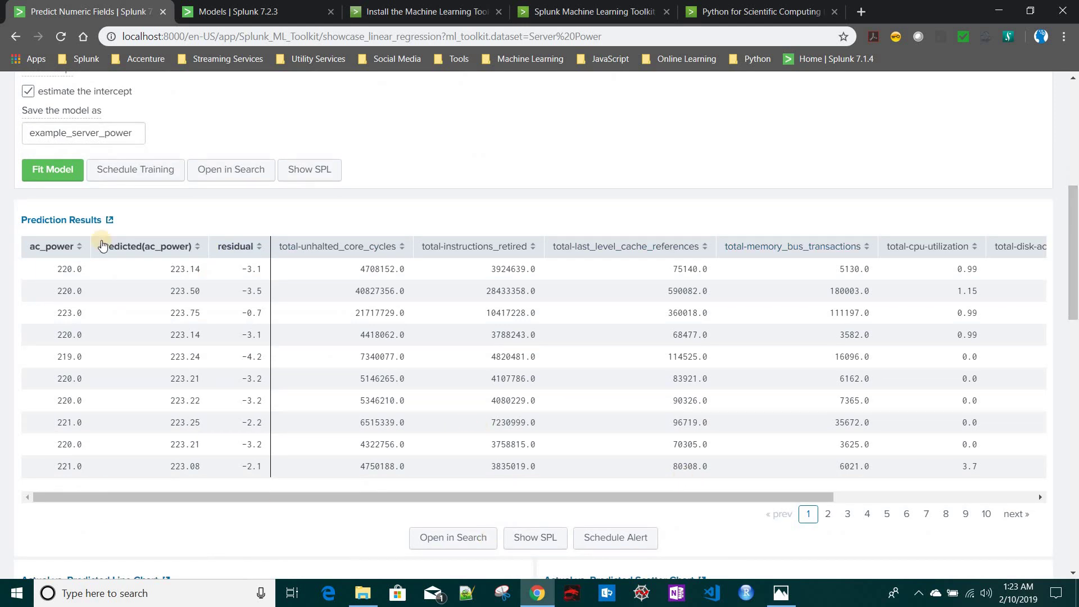
scroll(96, 242, "up", 1)
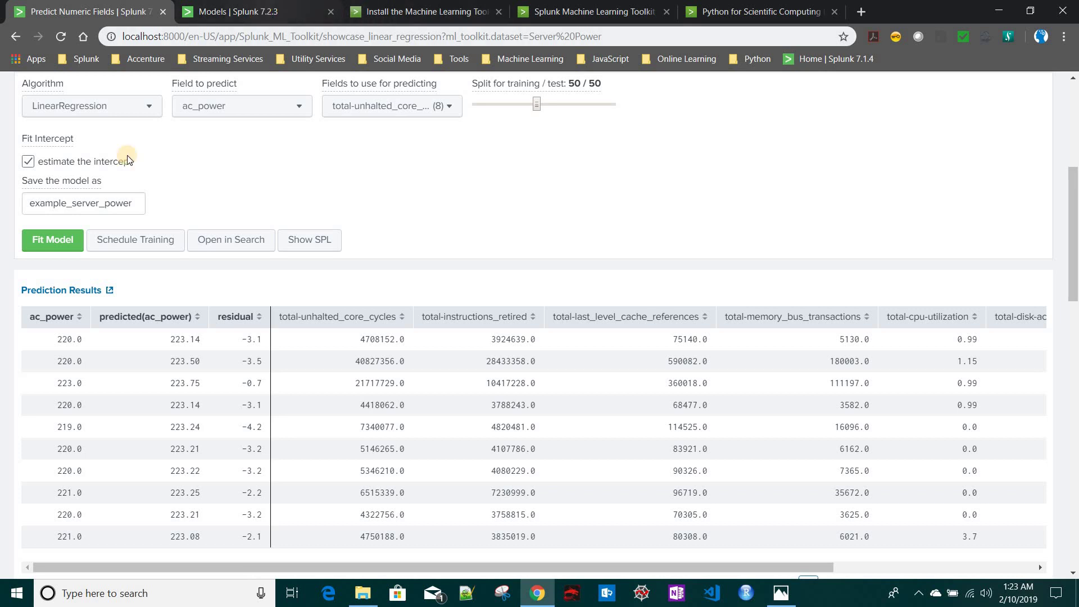
left_click(259, 11)
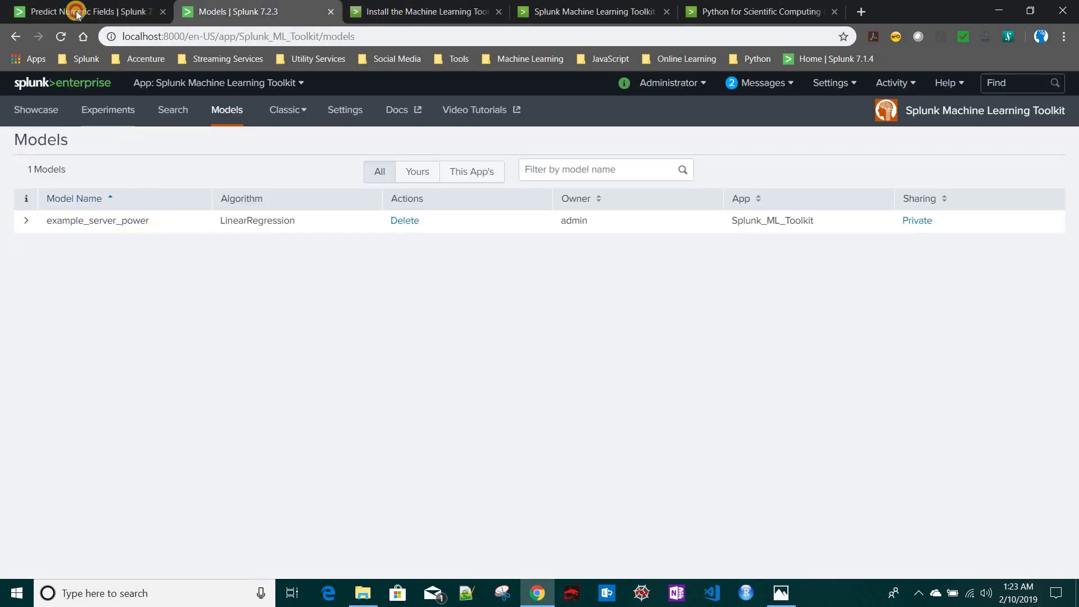
left_click(153, 9)
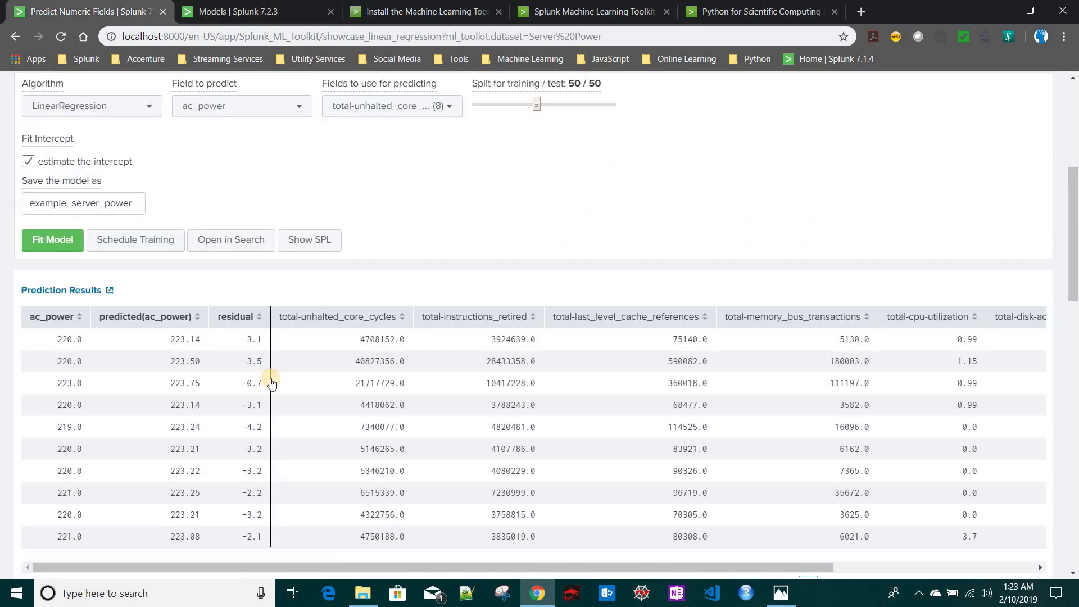
scroll(272, 384, "up", 6)
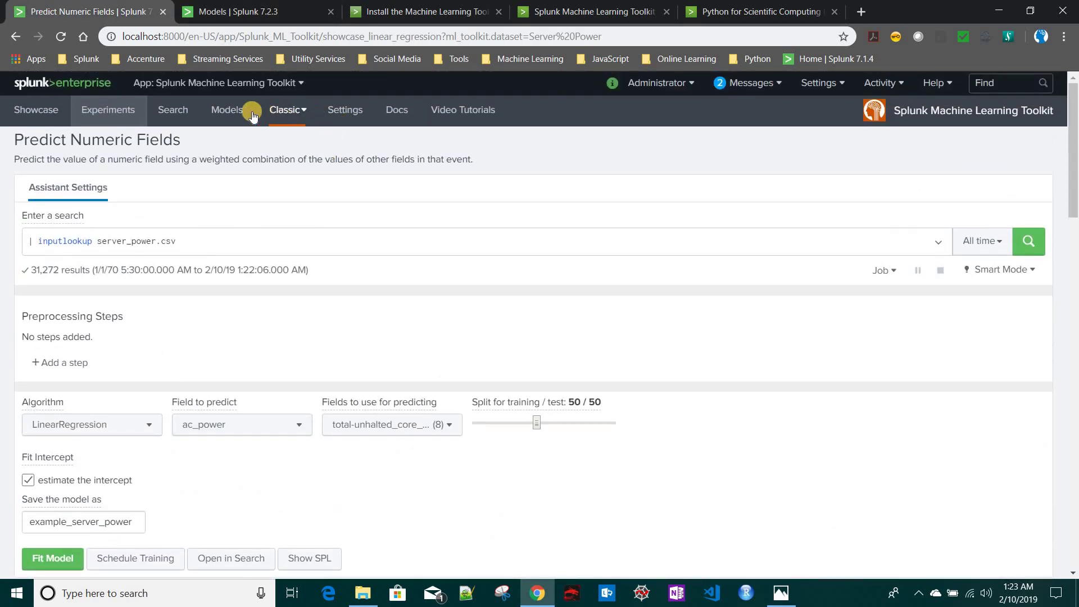
Expand the Classic dropdown to show the toolkit's classic features list
left_click(295, 112)
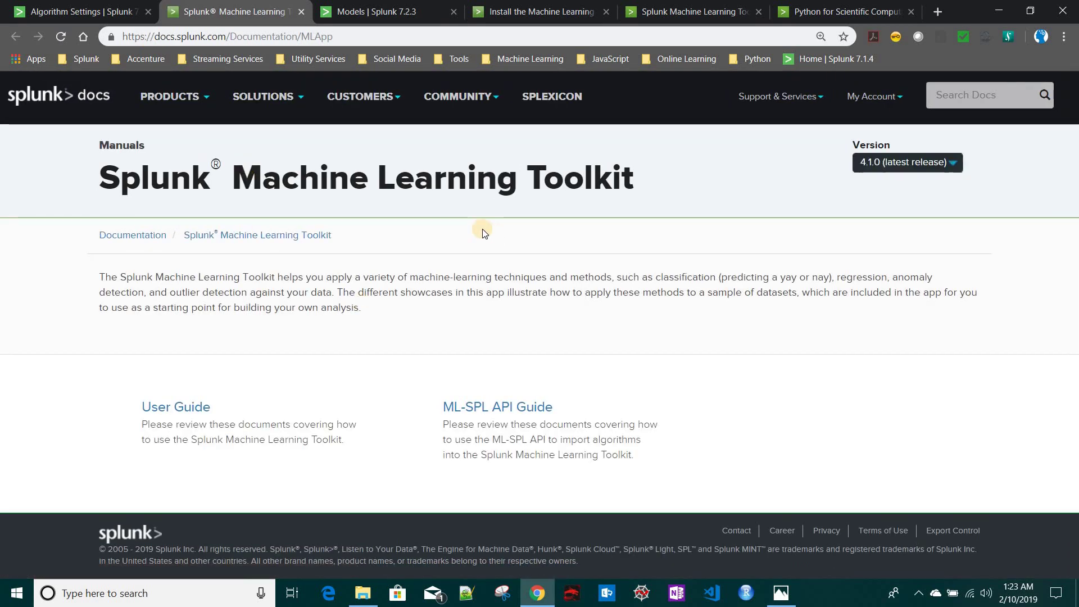
Browse the 47-video Splunk Machine Learning YouTube playlist, then return to Algorithm Settings
left_click(75, 10)
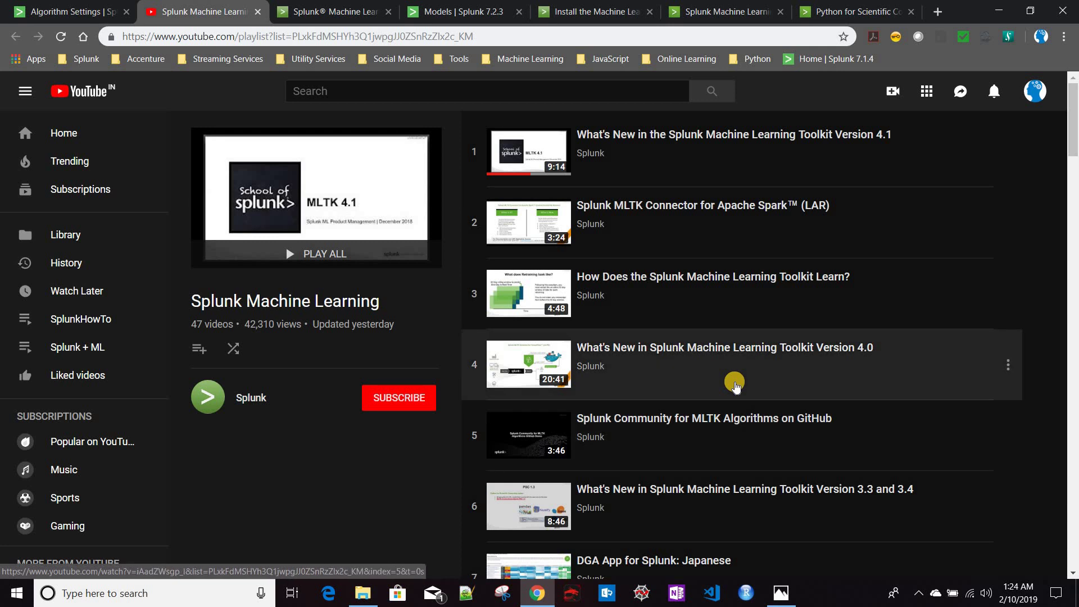
scroll(736, 386, "down", 10)
scroll(735, 386, "up", 6)
scroll(735, 386, "up", 4)
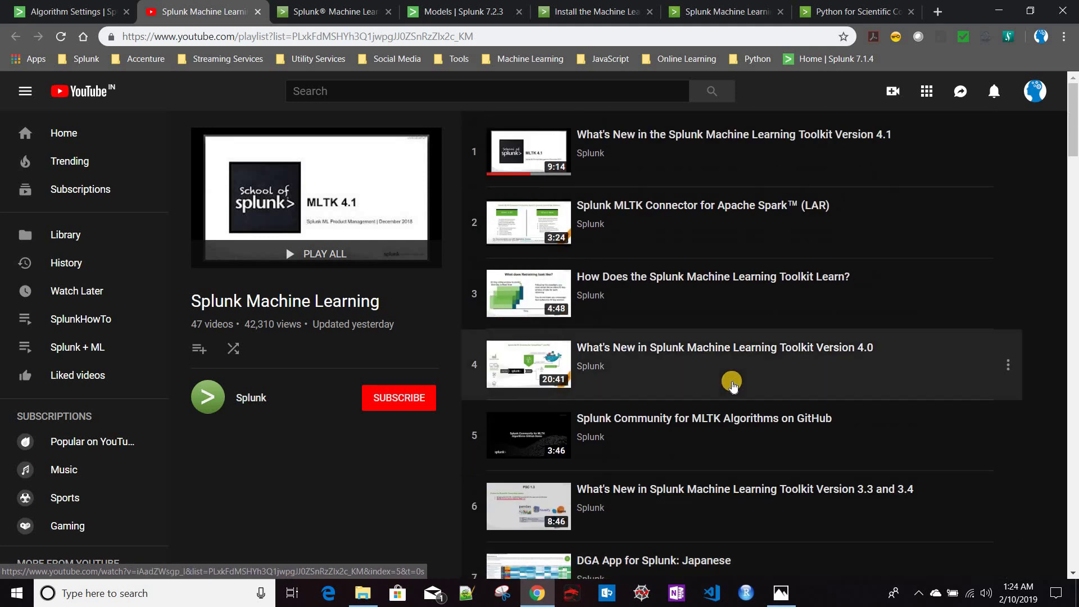
left_click(76, 8)
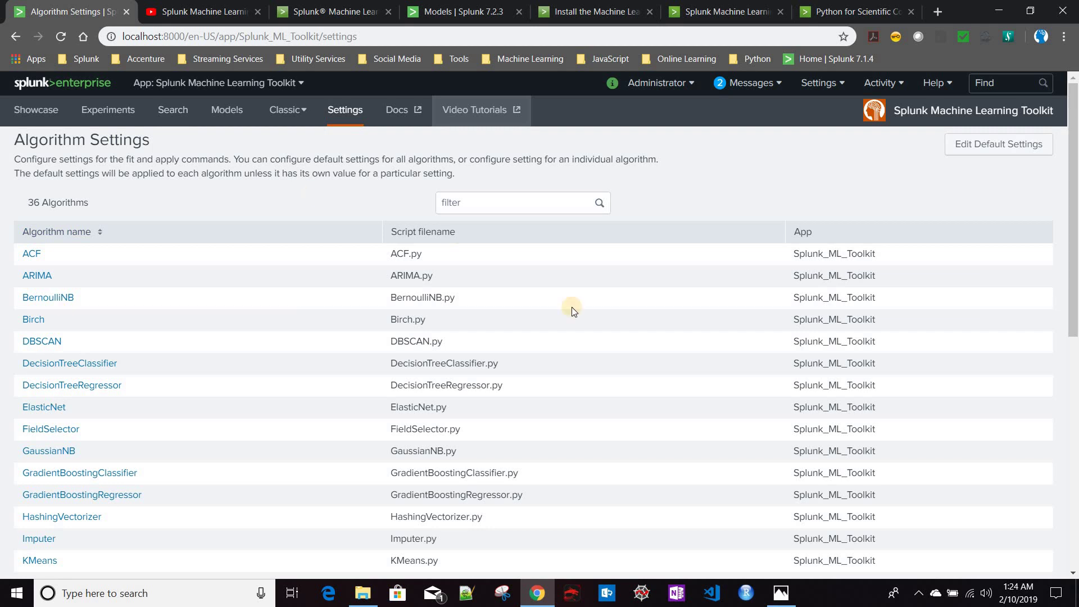
left_click(781, 593)
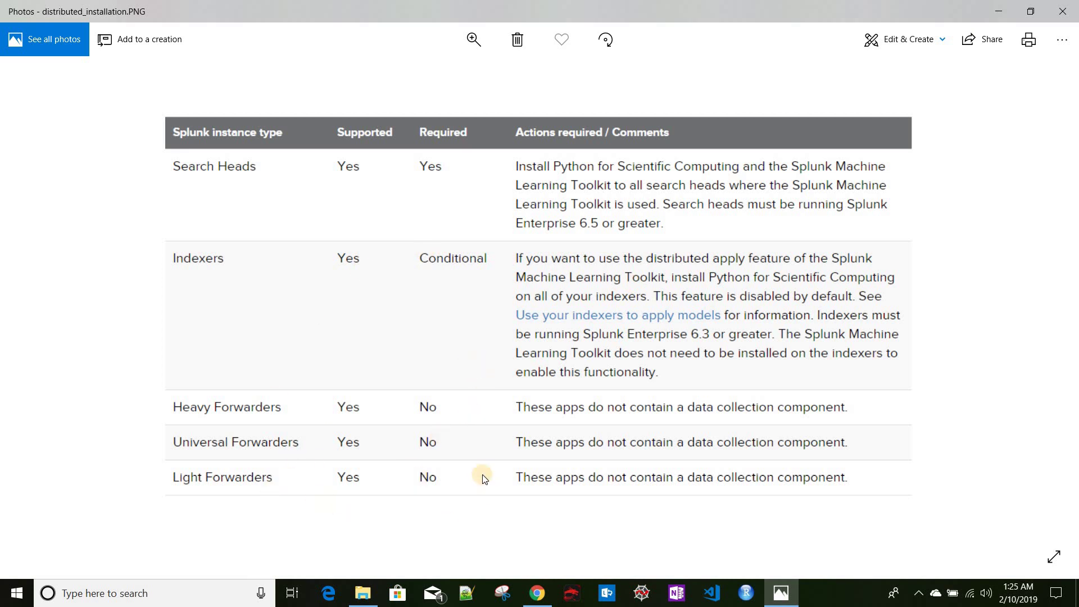
left_click(788, 589)
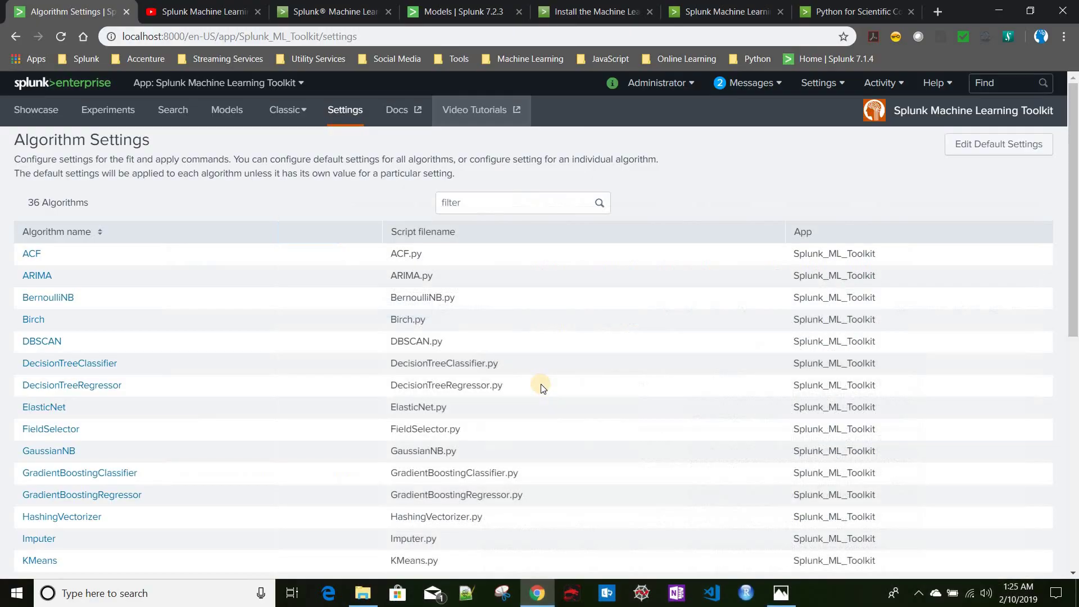